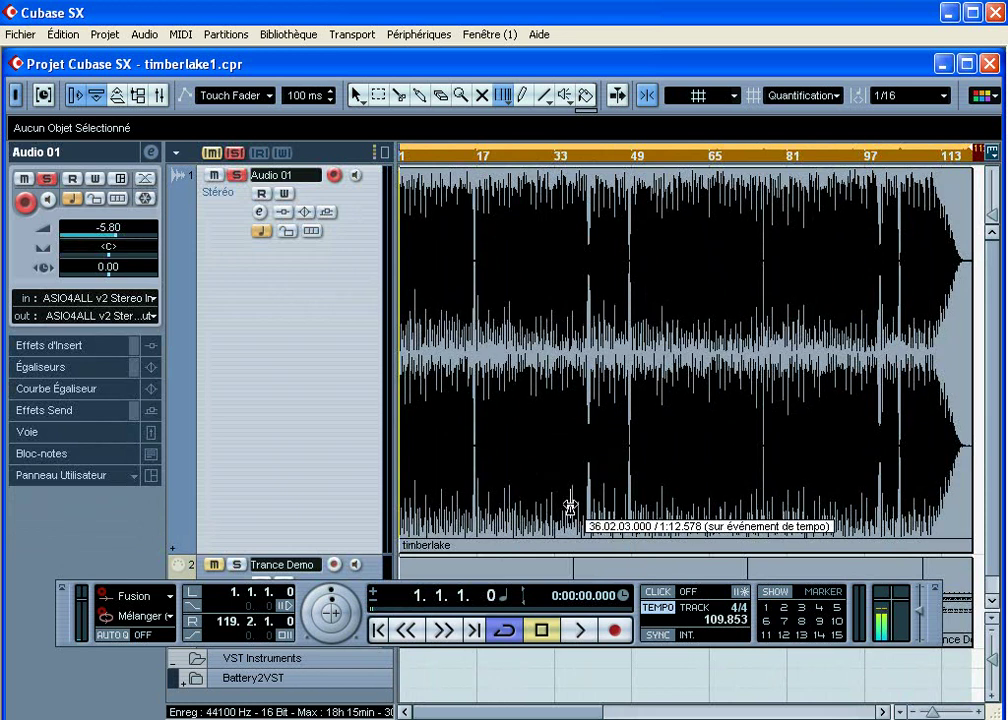
Play the timberlake audio from the start of the project with the metronome click enabled.
key("space")
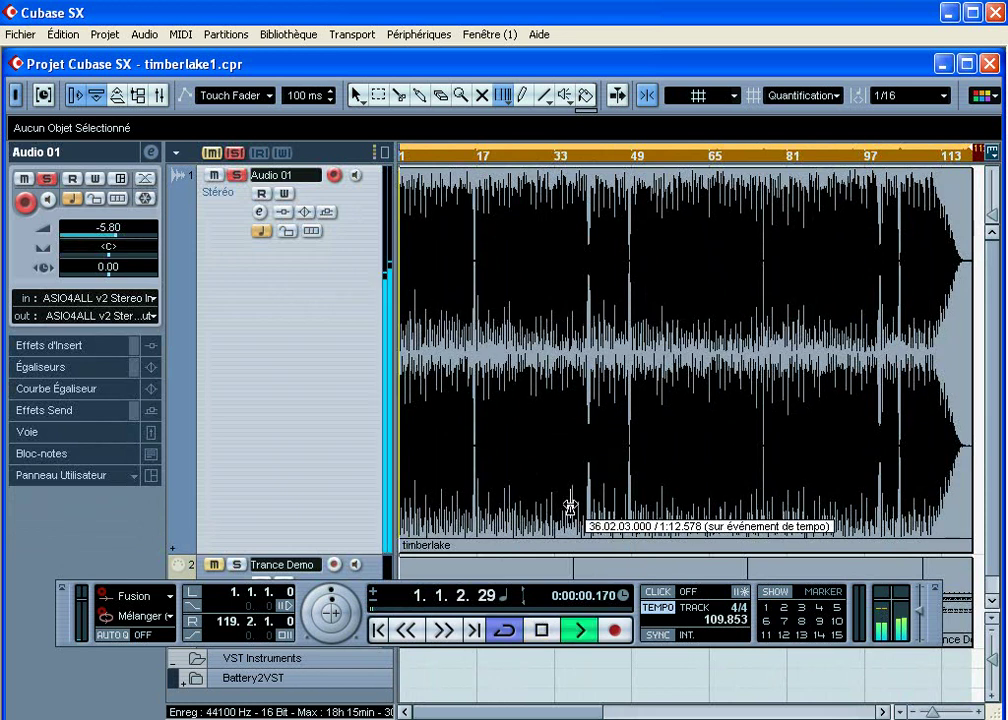
left_click(660, 596)
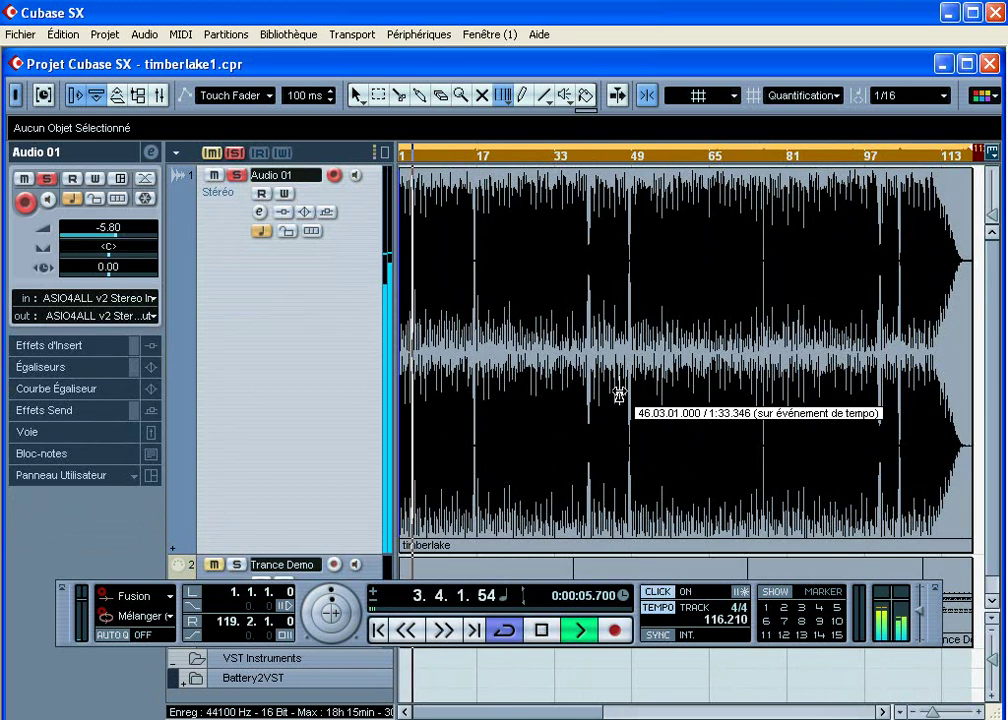
left_click_drag(930, 712, 944, 712)
left_click(882, 711)
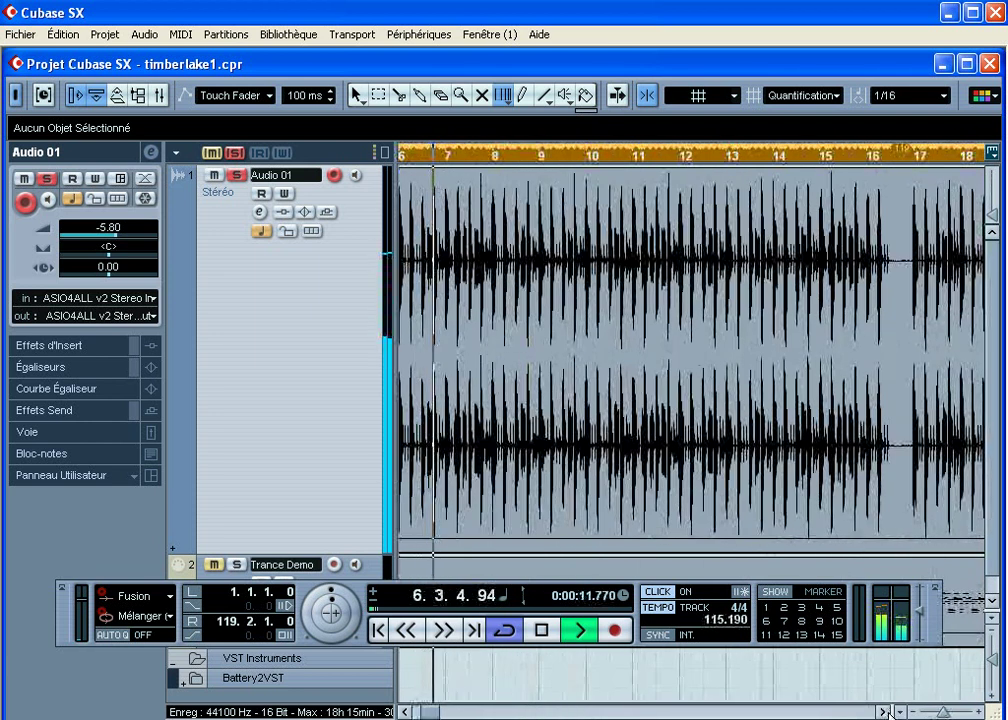
mouse_move(944, 712)
left_mouse_down()
mouse_move(953, 712)
mouse_move(930, 712)
left_mouse_up()
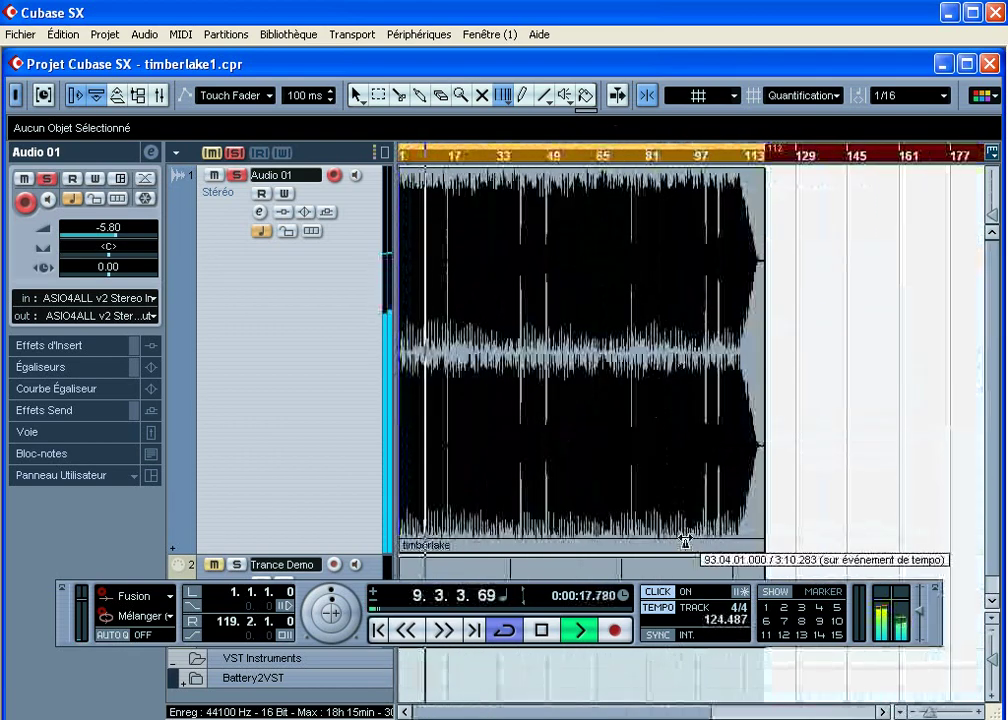
Listen to the song against the click around bar 68, stop playback and return to the project start.
left_click_drag(766, 156, 598, 173)
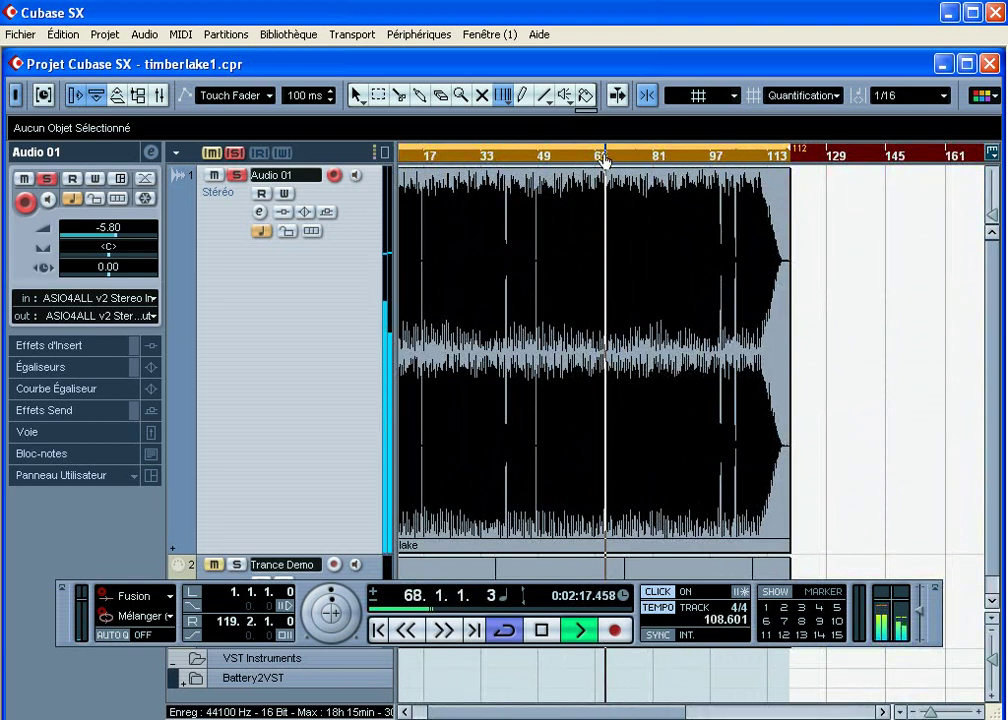
left_click(541, 629)
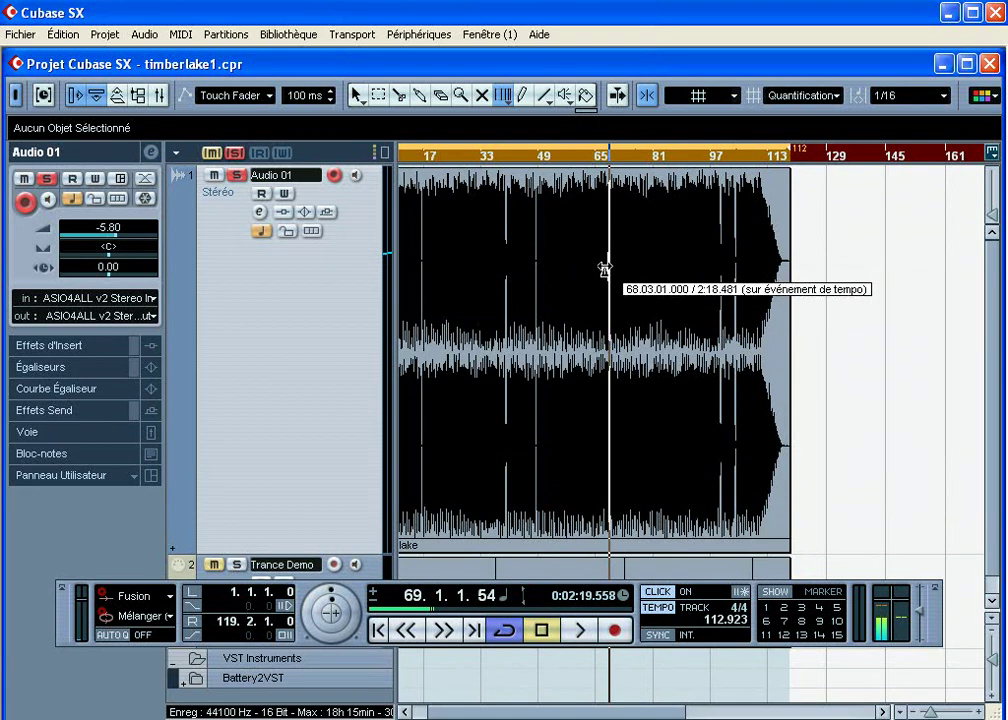
left_click_drag(826, 160, 274, 110)
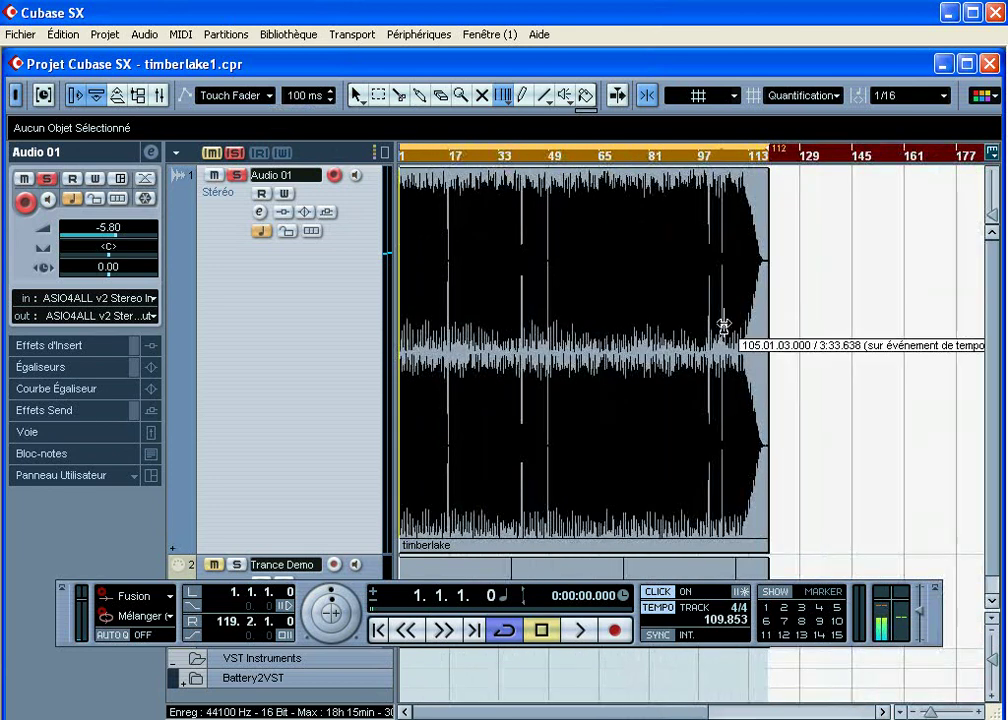
Open the Battery2VST instrument to examine its Trance.kit cells, close it and collapse its folder.
left_click_drag(63, 625, 71, 457)
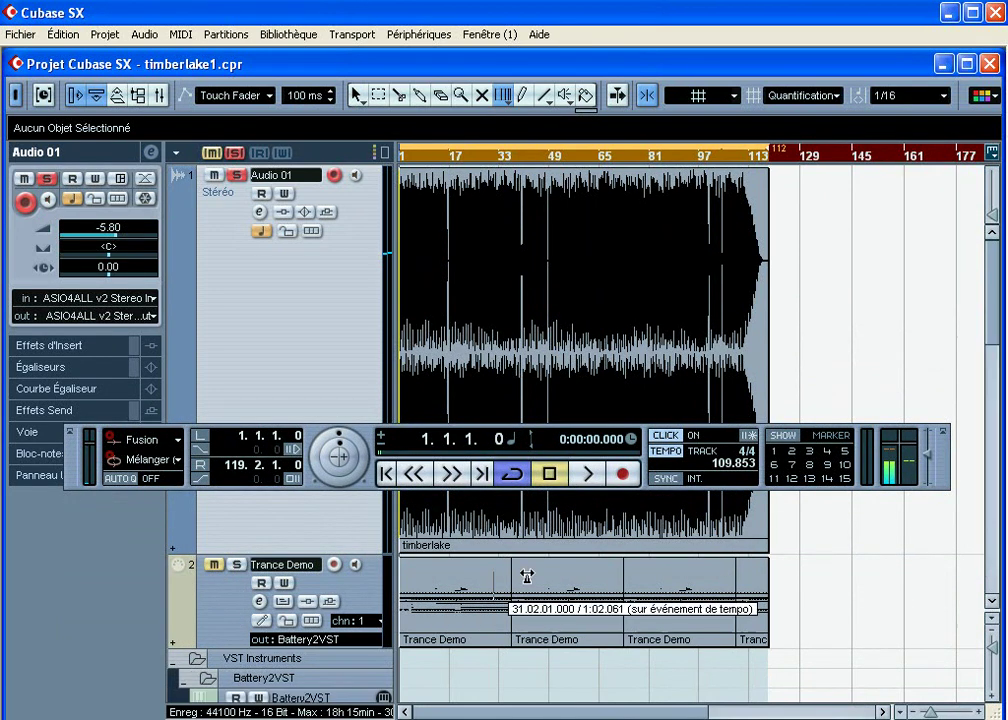
left_click(198, 682)
scroll(510, 650, "down", 4)
left_click_drag(72, 464, 72, 360)
left_click(383, 482)
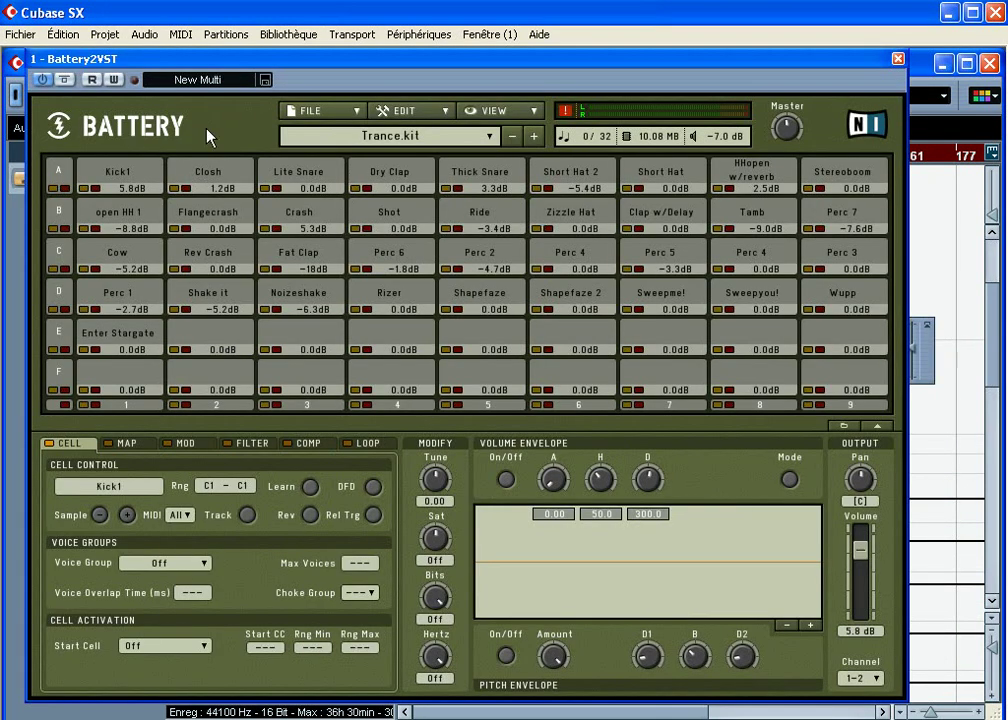
left_click(898, 59)
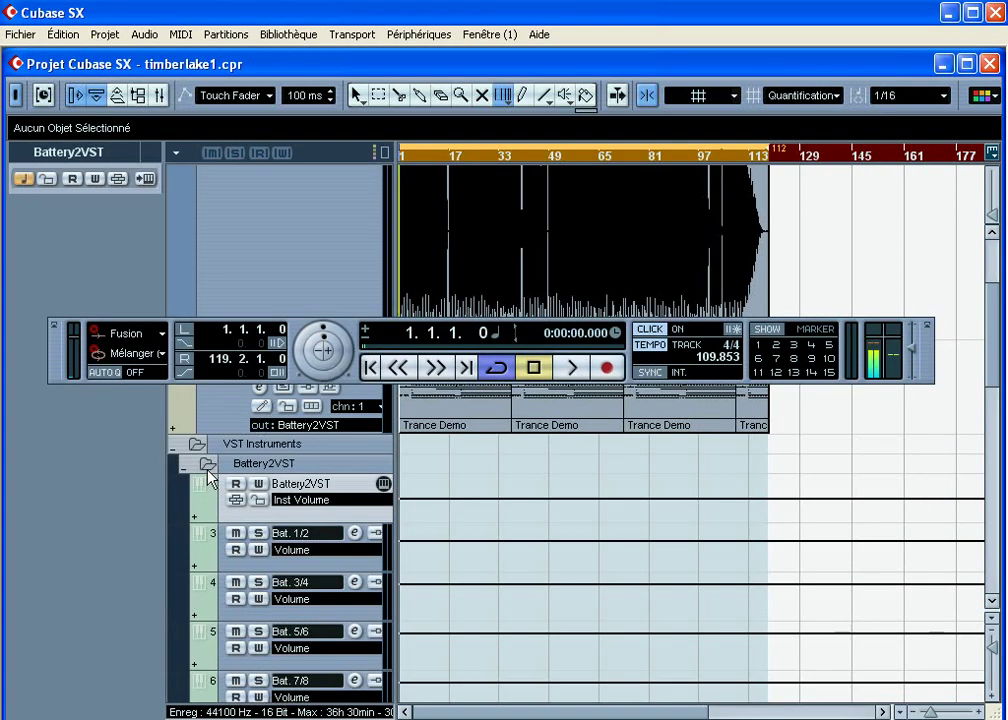
left_click(199, 467)
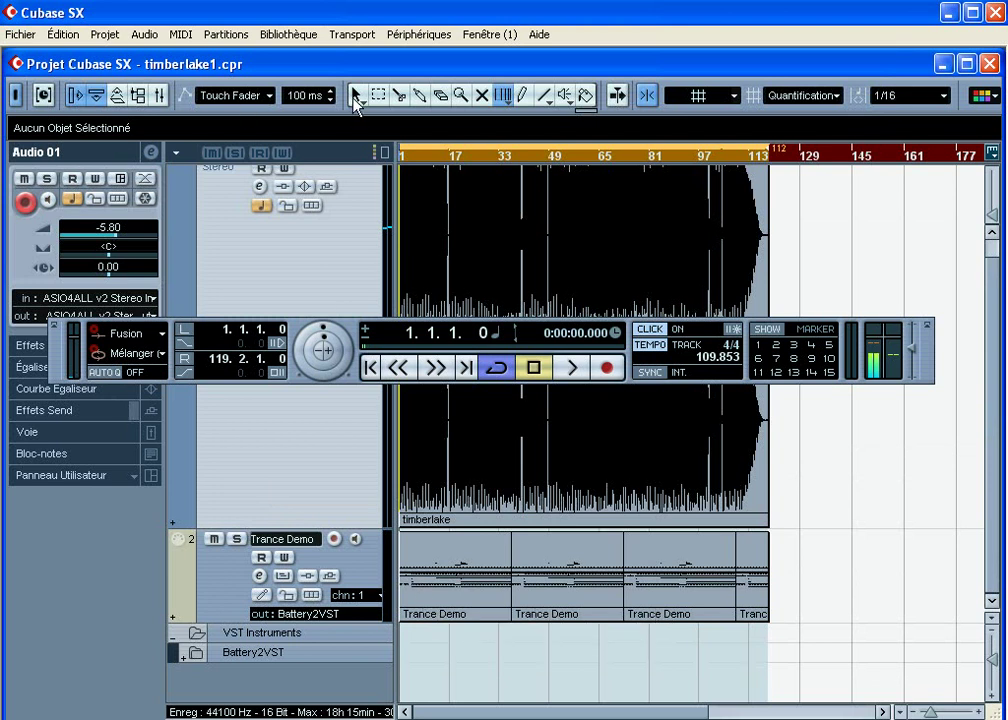
Examine the notes of the first Trance Demo part in the key editor, close it and reset the cursor to the start.
double_click(451, 586)
scroll(376, 227, "up", 2)
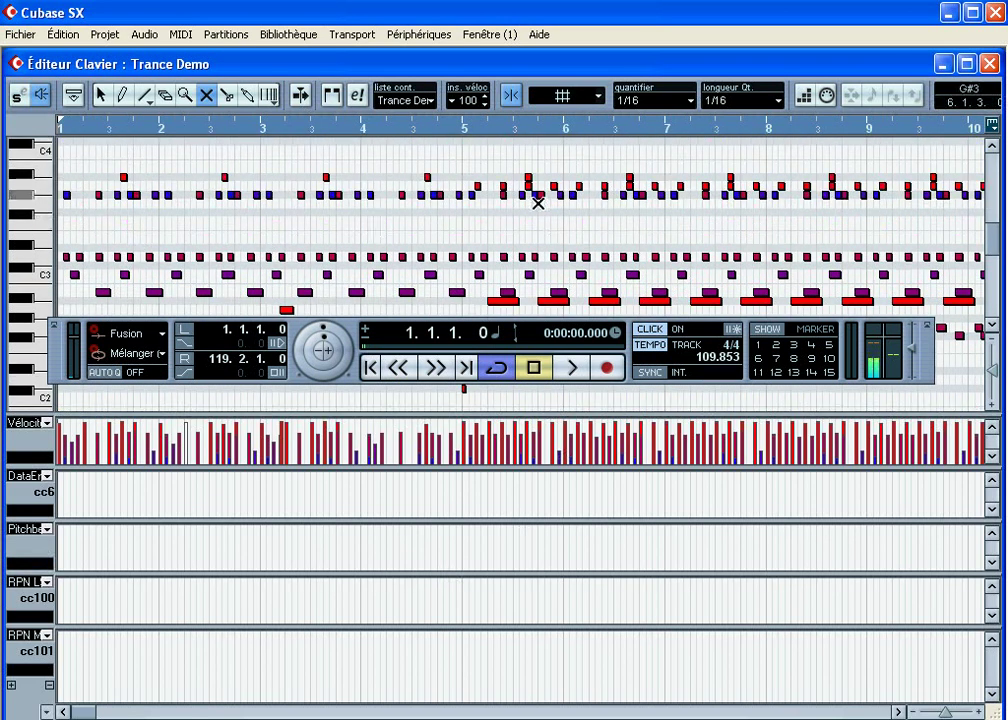
left_click(989, 63)
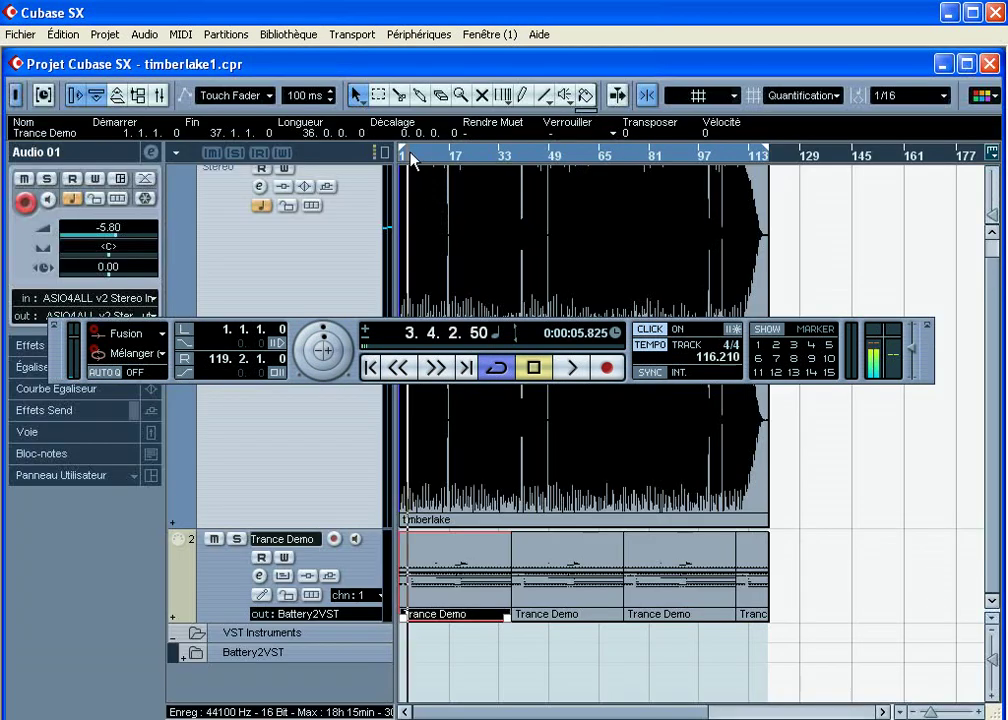
scroll(719, 464, "up", 1)
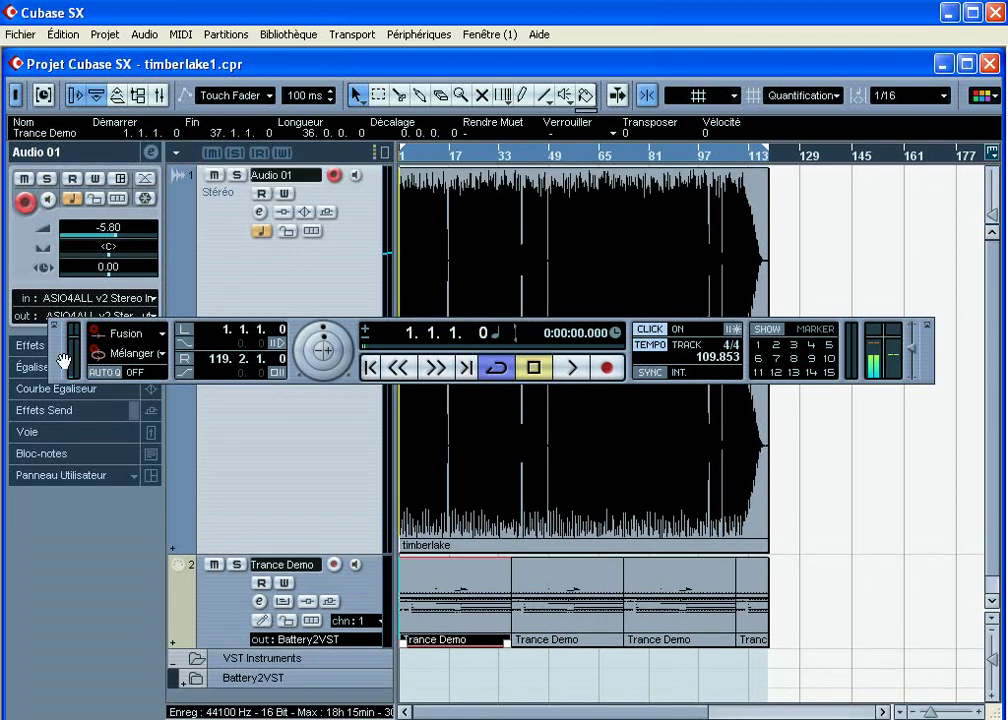
left_click_drag(57, 355, 55, 617)
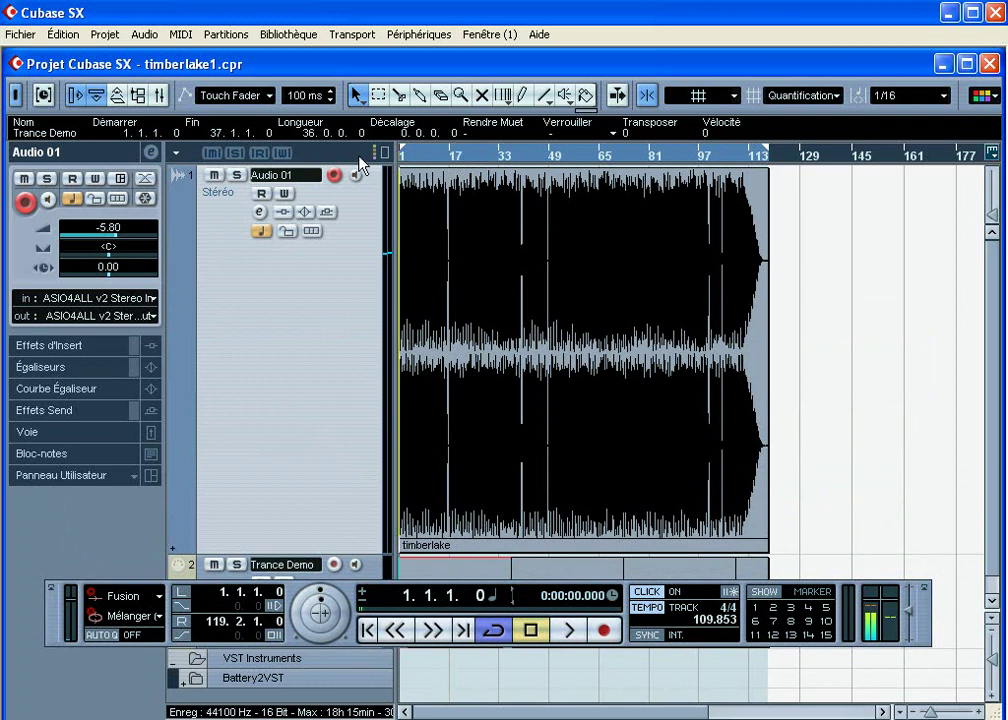
Start playback from the beginning of the project and solo the Audio 01 track.
key("h")
key("h")
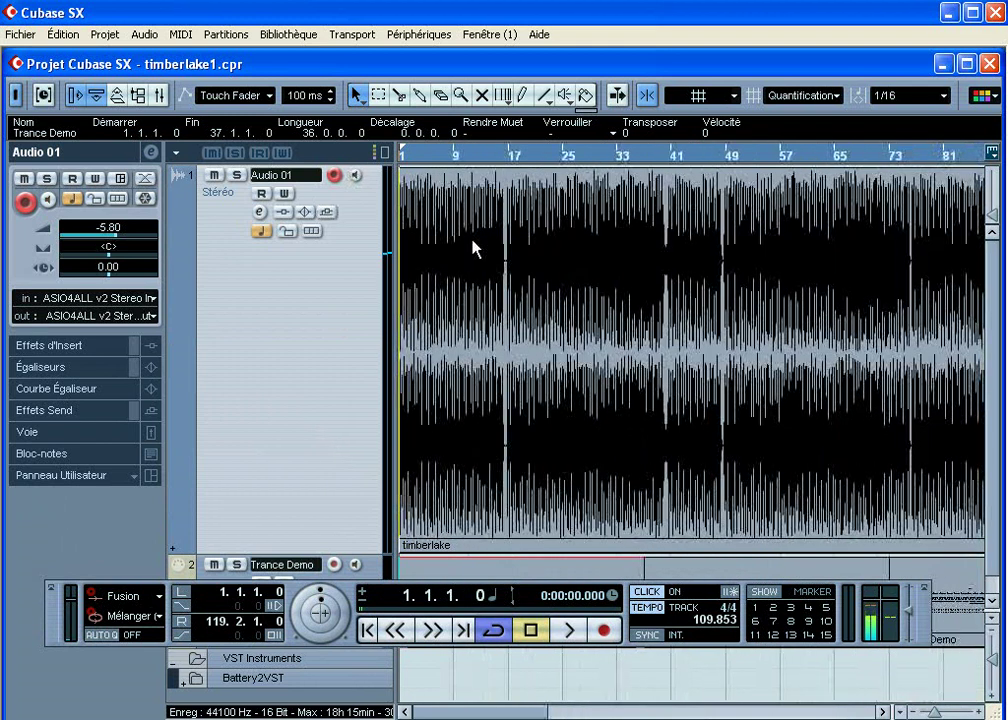
left_click(555, 283)
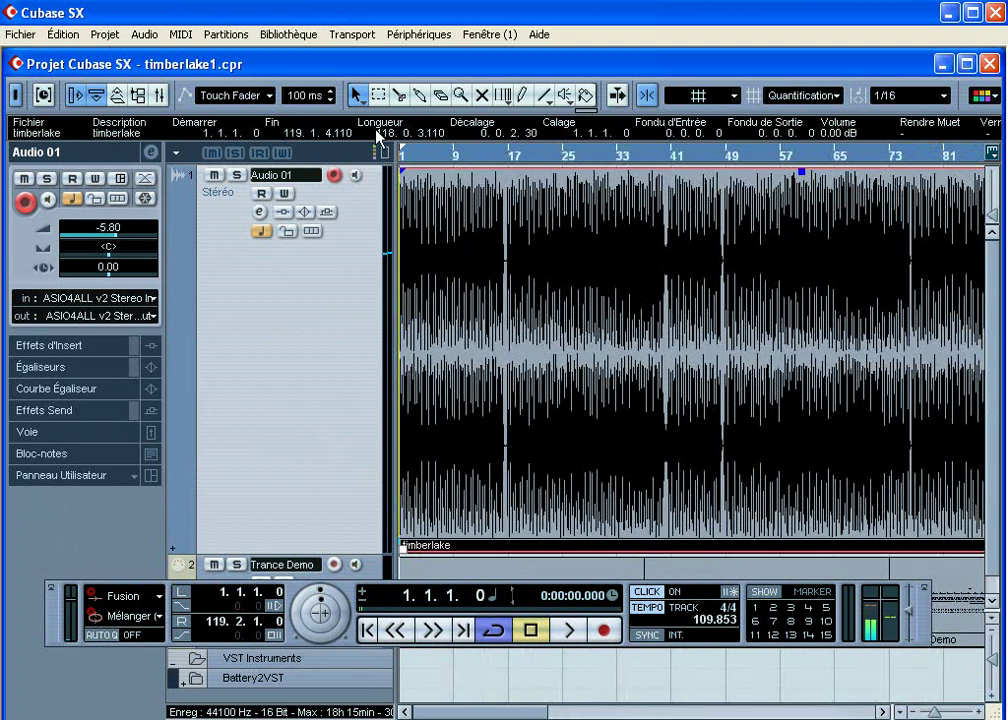
key("g")
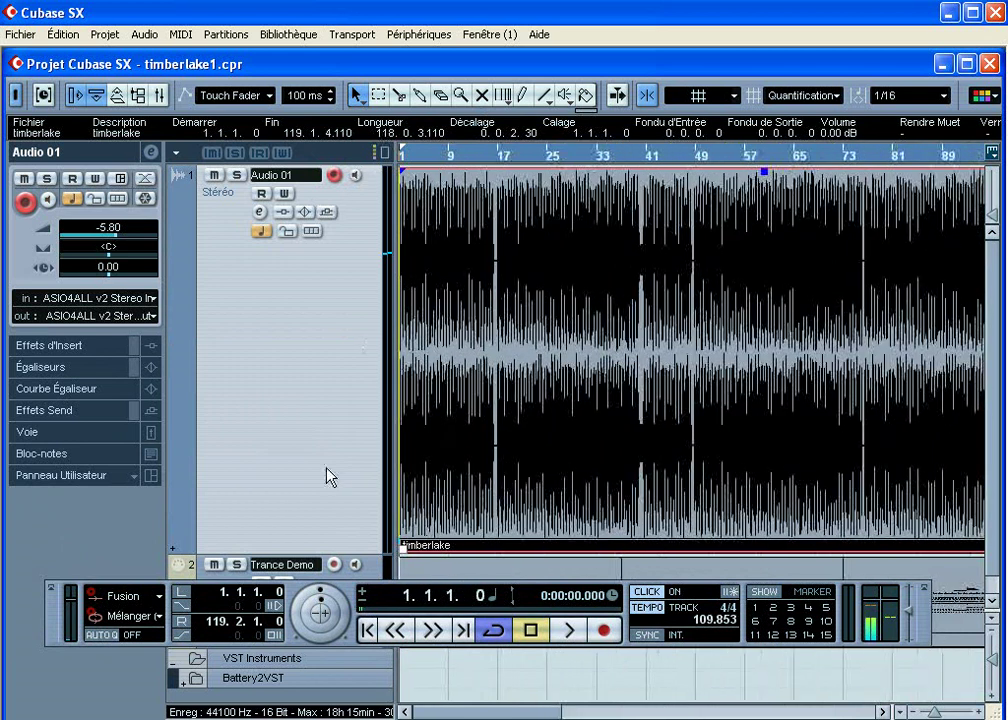
left_click(565, 632)
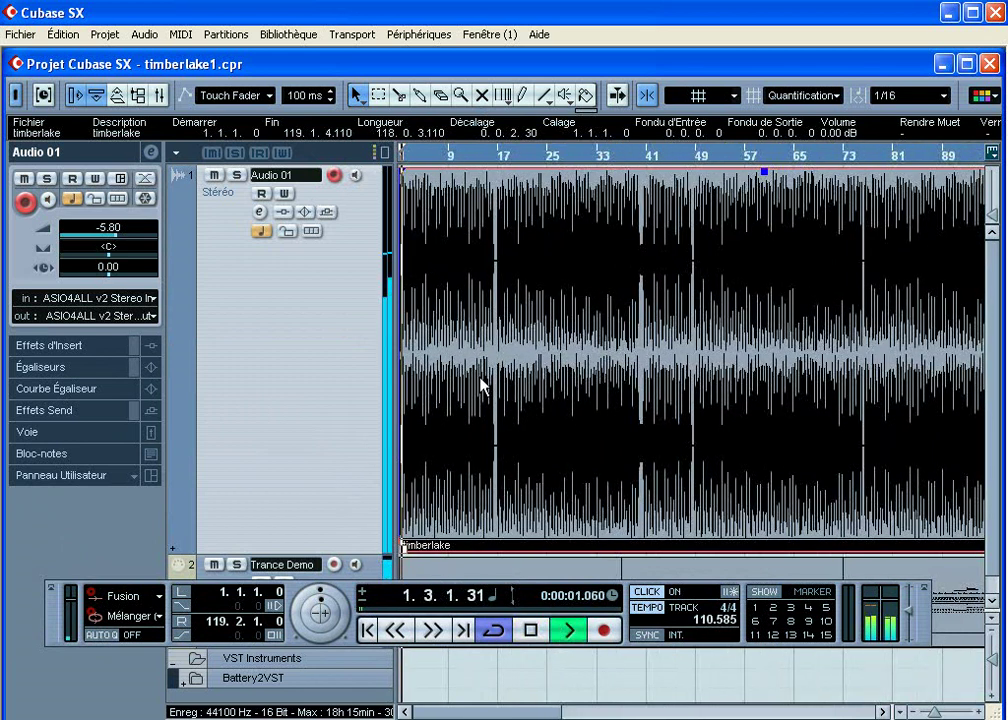
left_click(236, 175)
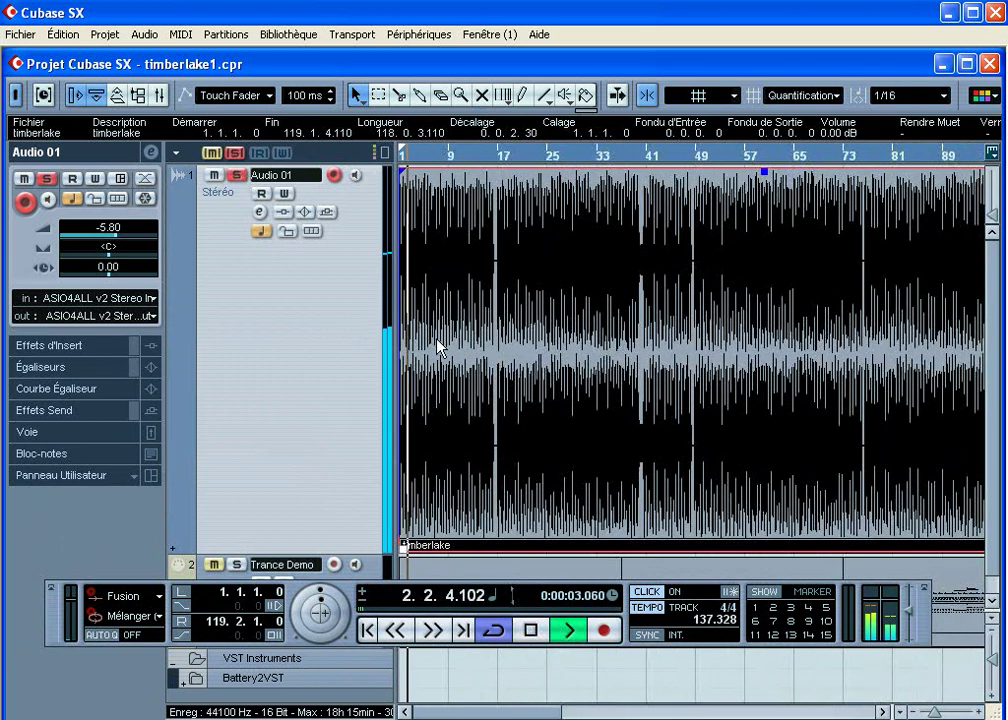
Turn off the metronome click and solo the Trance Demo track together with Audio 01.
left_click(647, 591)
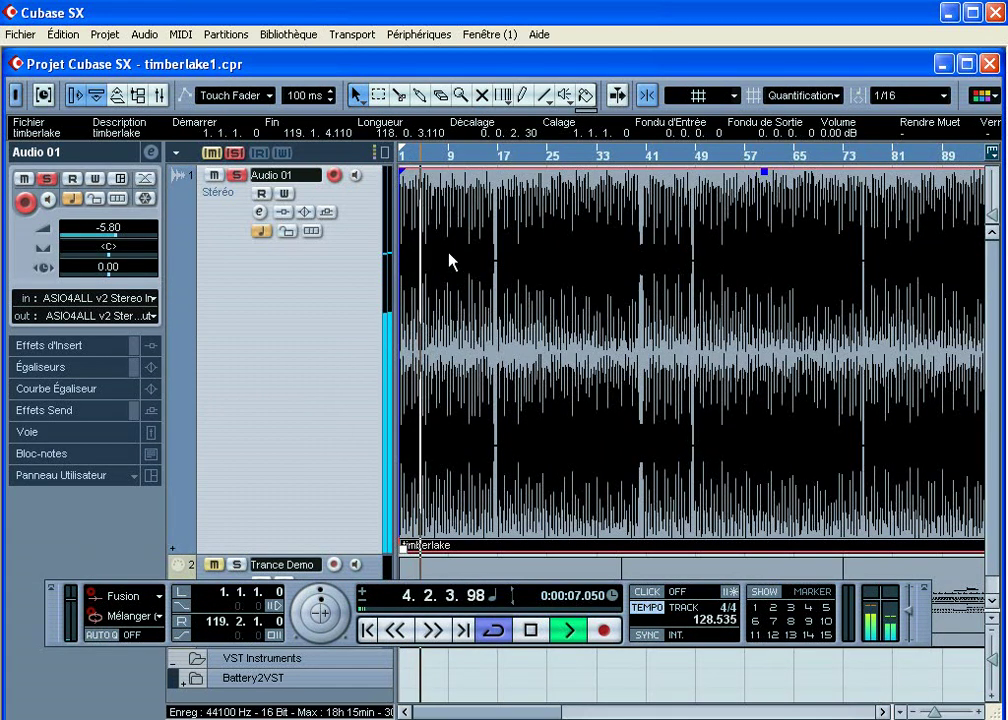
left_click(237, 565)
left_click_drag(57, 619, 63, 670)
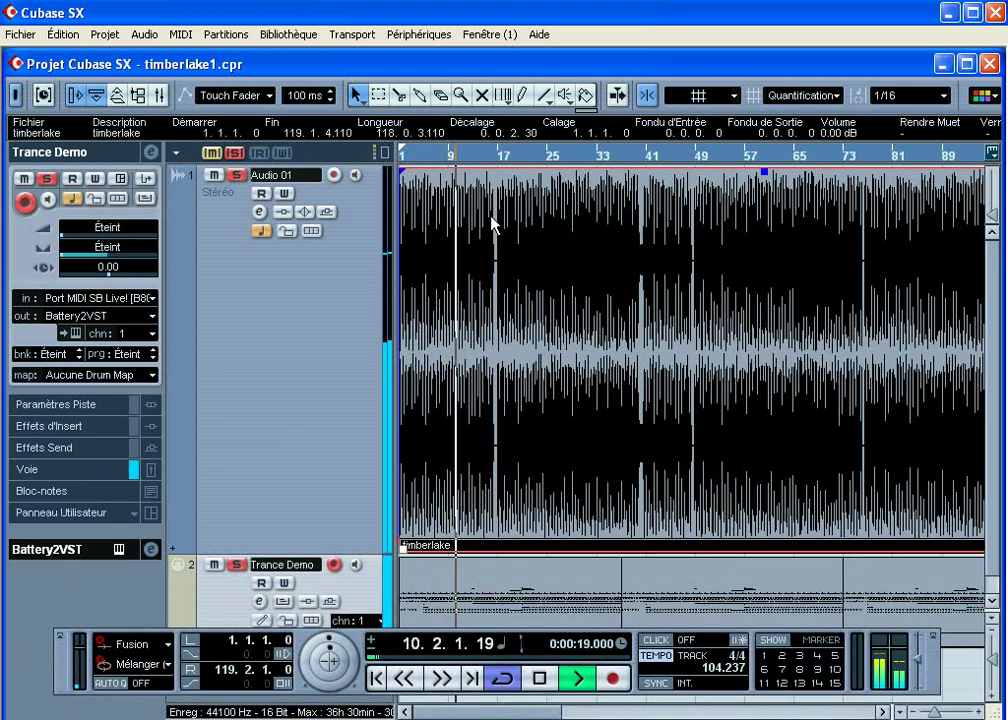
Listen to the drums against the song from around bars 31, 49 and 64.
left_click(883, 711)
left_click(465, 160)
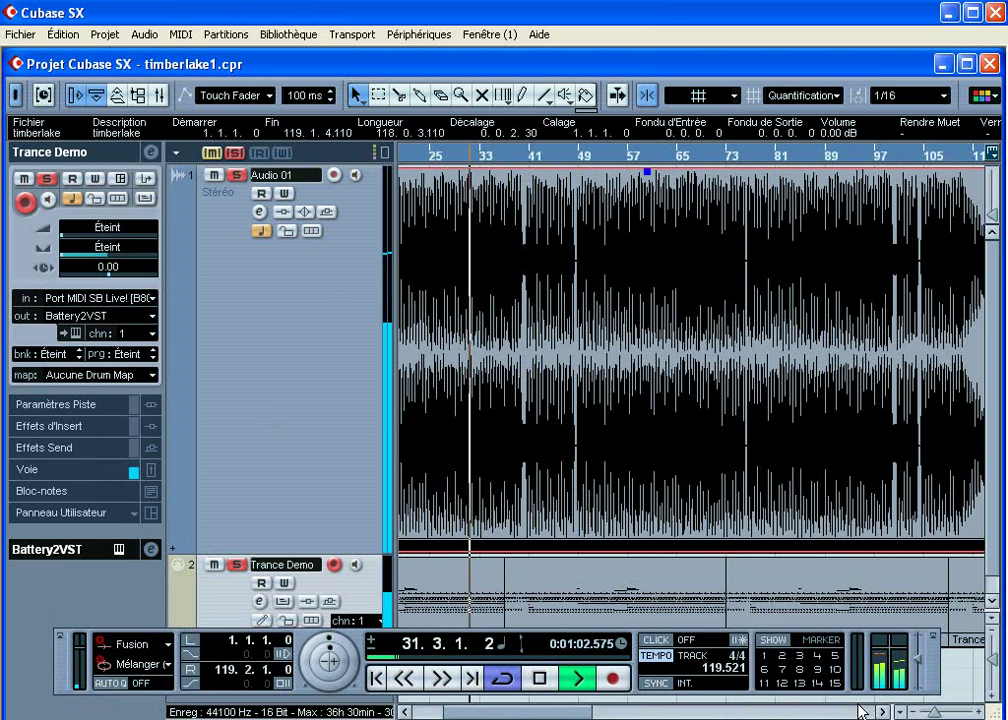
left_click_drag(576, 714, 533, 714)
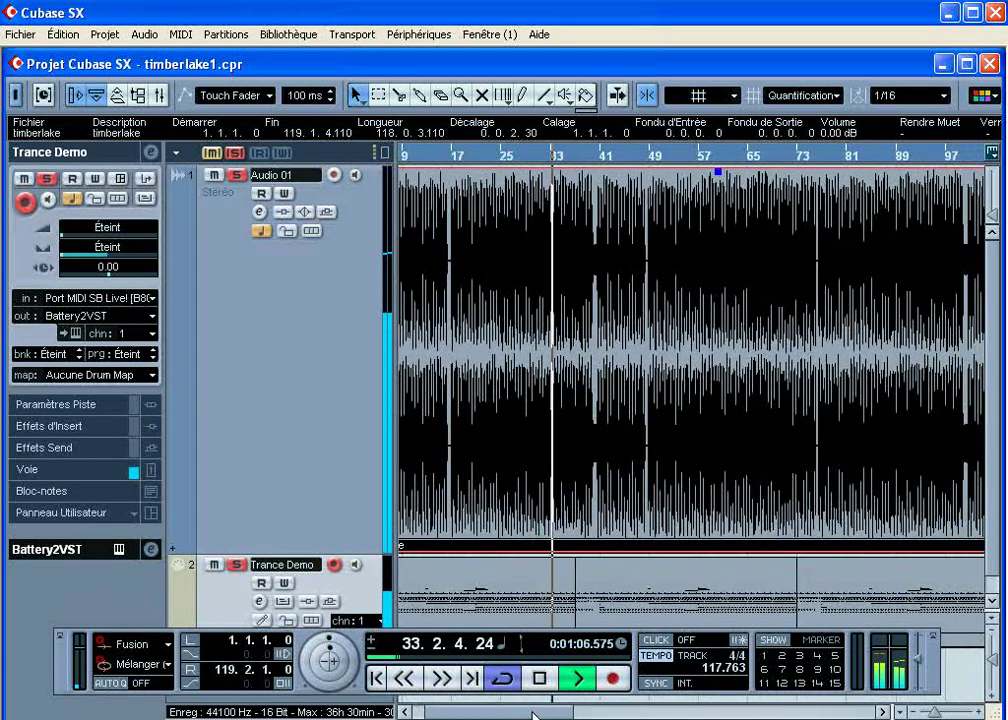
left_click(881, 711)
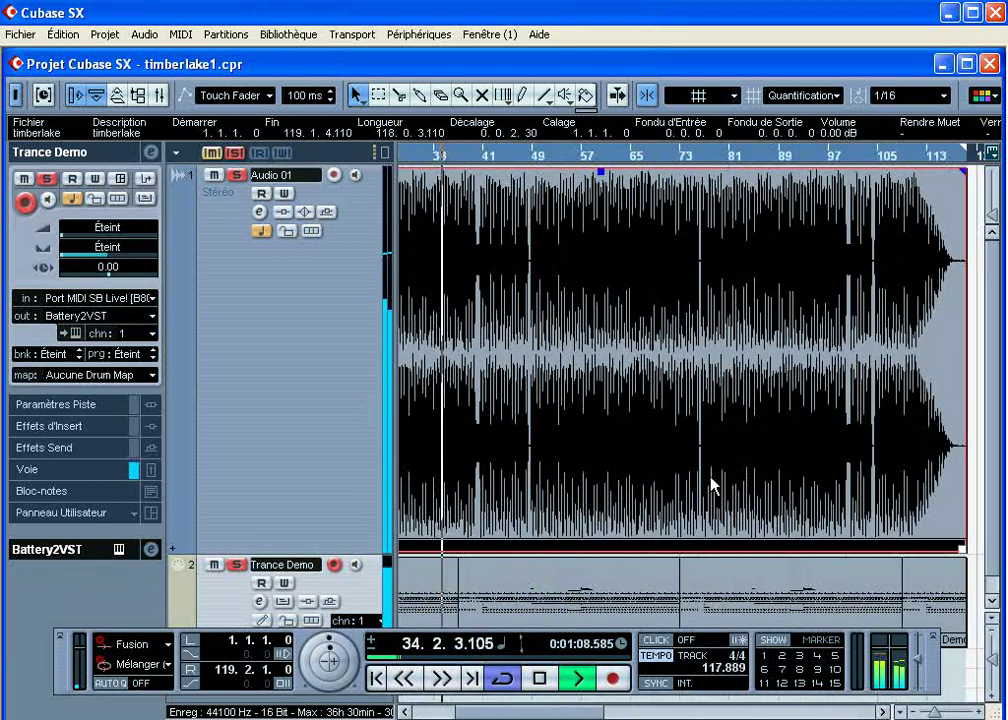
left_click_drag(476, 158, 535, 182)
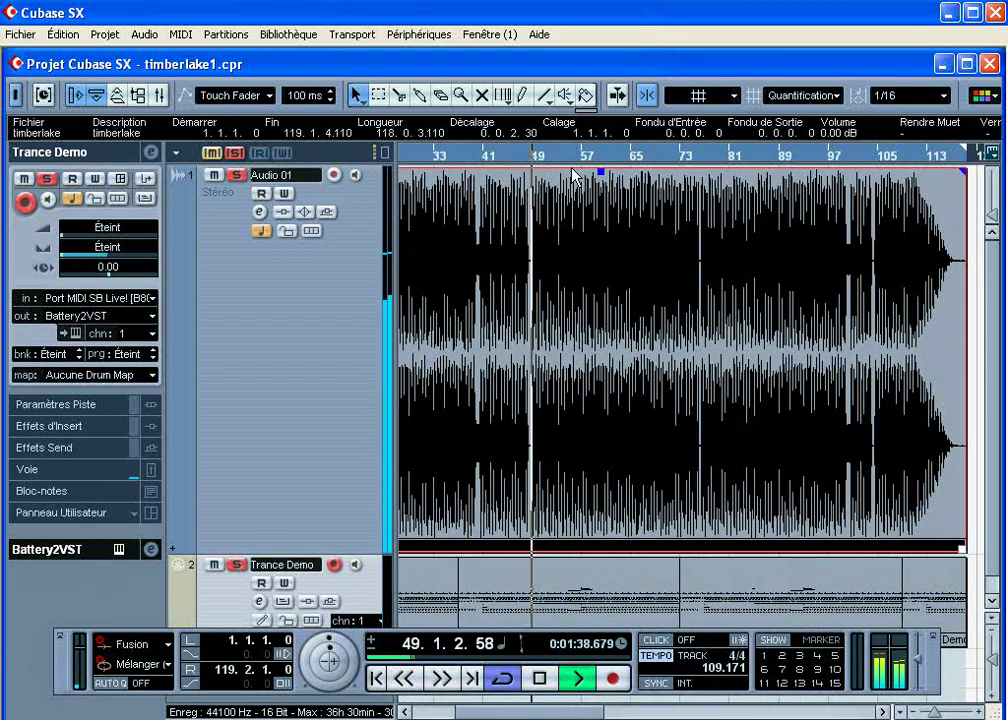
left_click(625, 155)
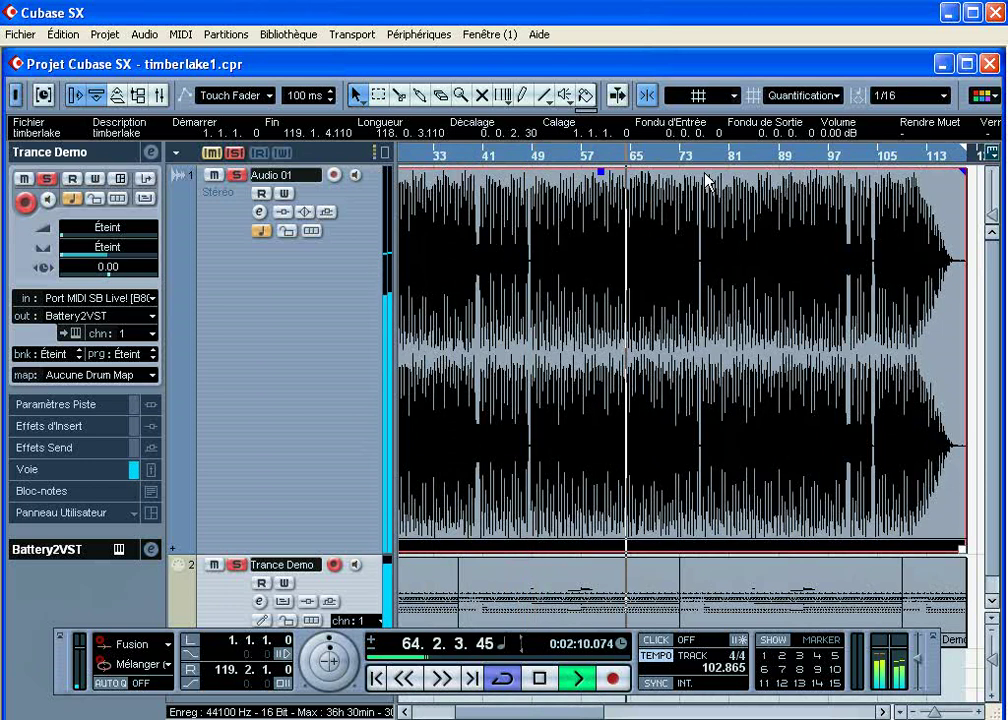
Check the drums against the song near its end around bar 109, stop playback and return to the project start.
left_click(882, 712)
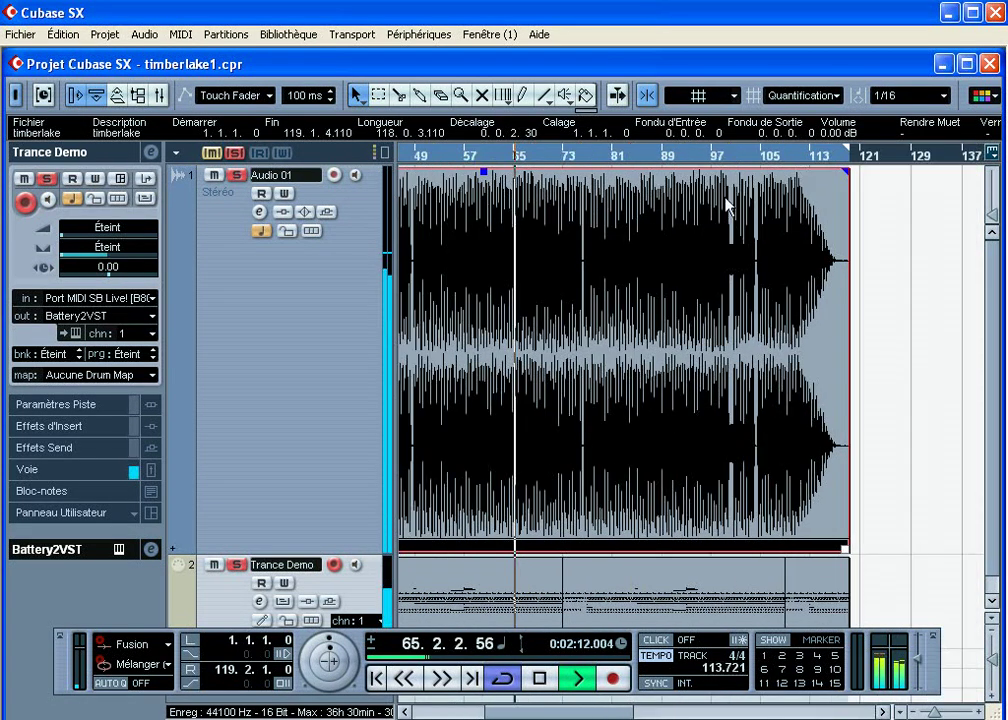
left_click(699, 155)
left_click_drag(602, 712, 644, 713)
left_click(624, 157)
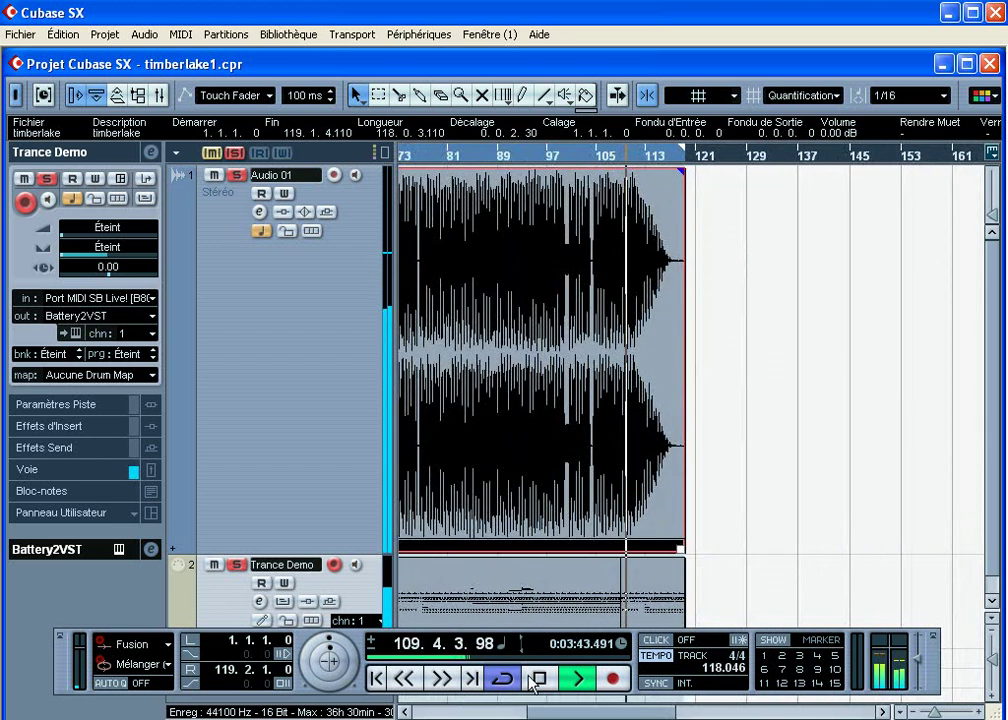
key("space")
left_click_drag(716, 154, 295, 32)
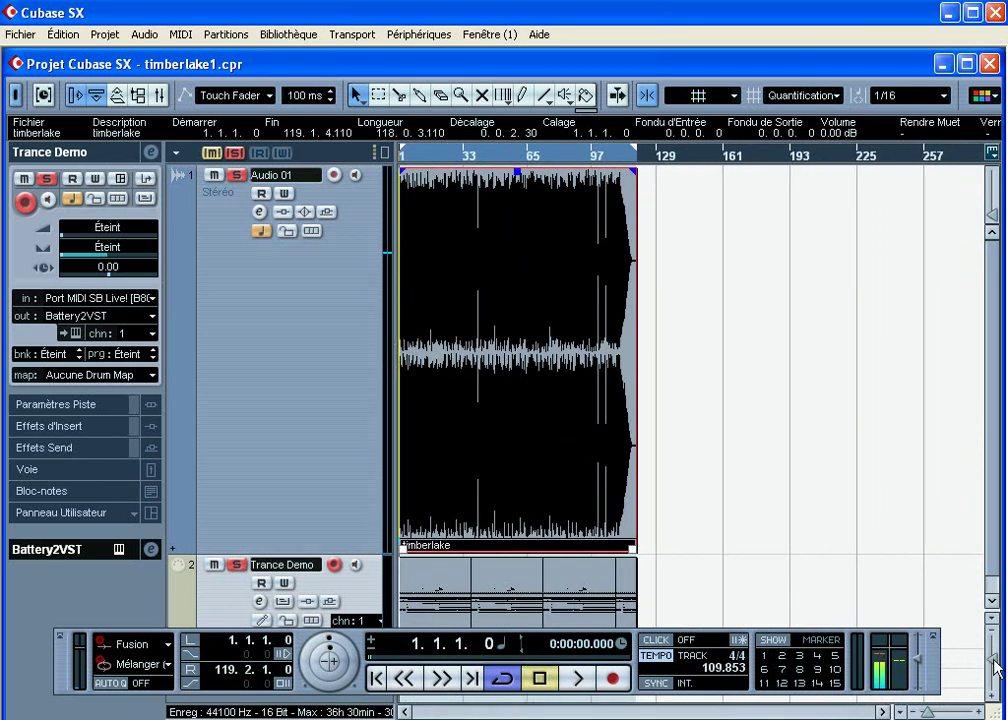
Reduce the track heights and inspect the song's waveform along the timeline at different zoom levels.
left_click_drag(991, 660, 995, 662)
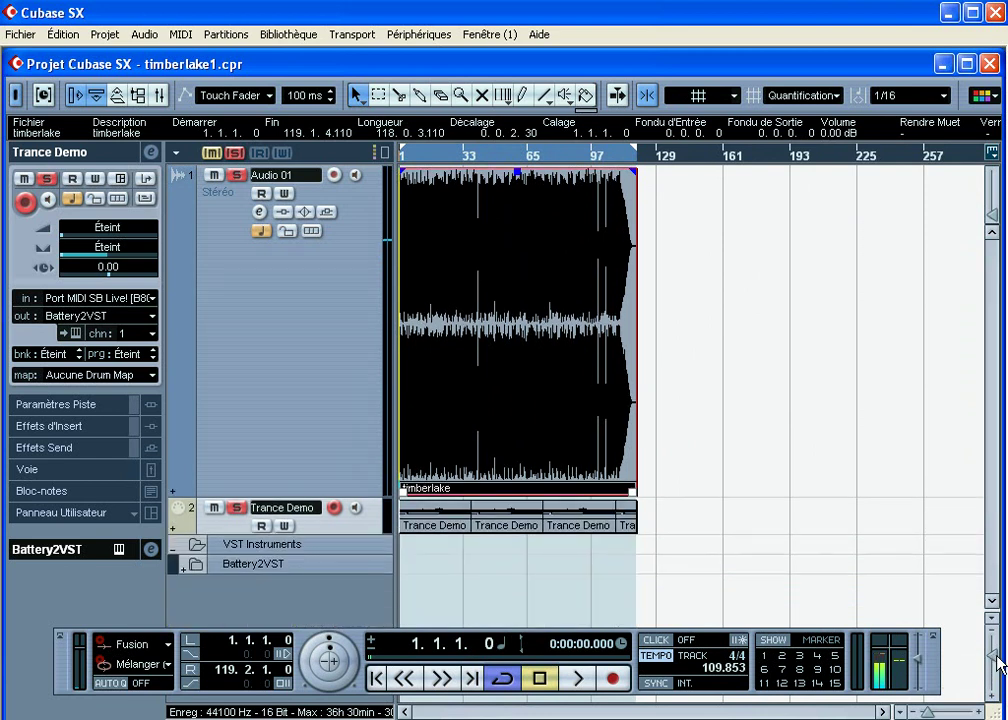
left_click_drag(440, 154, 475, 234)
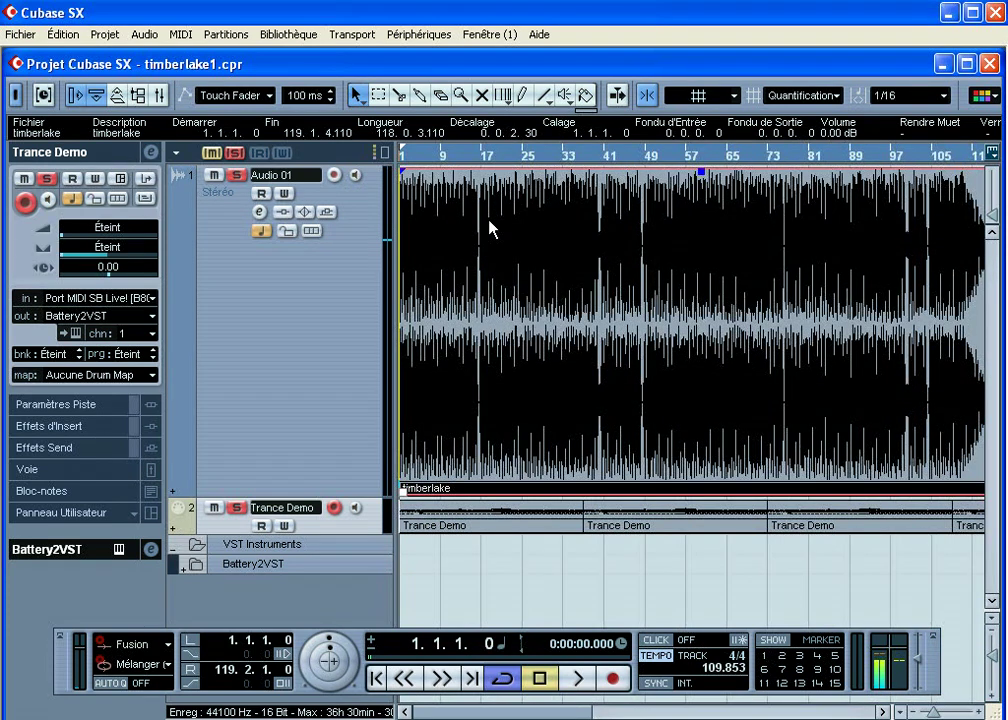
left_click_drag(443, 160, 372, 128)
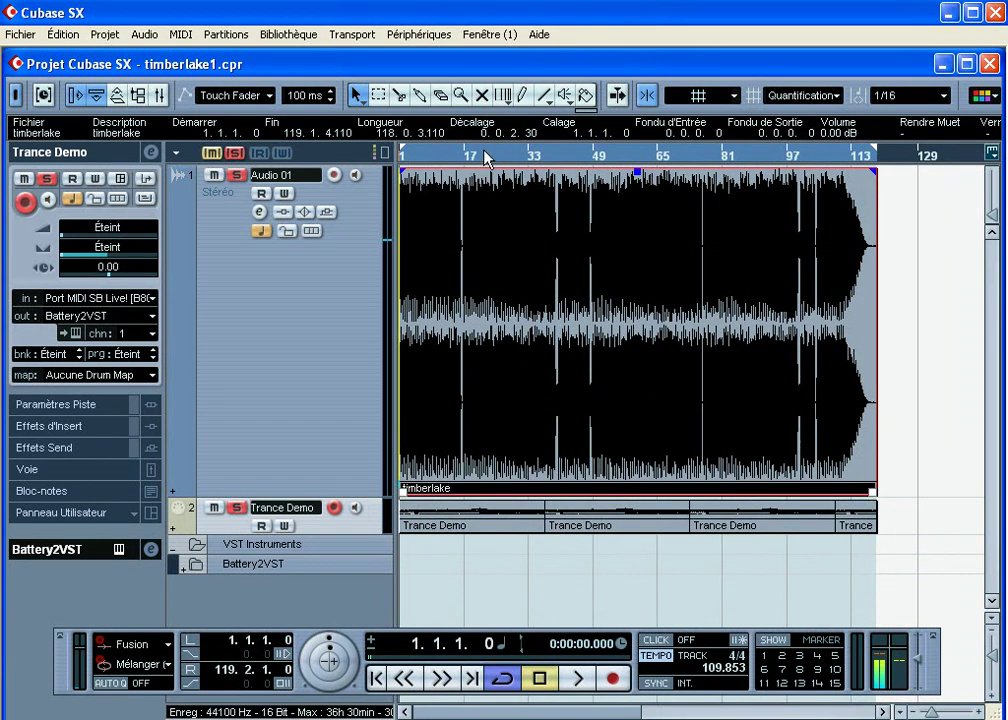
left_click_drag(439, 160, 462, 425)
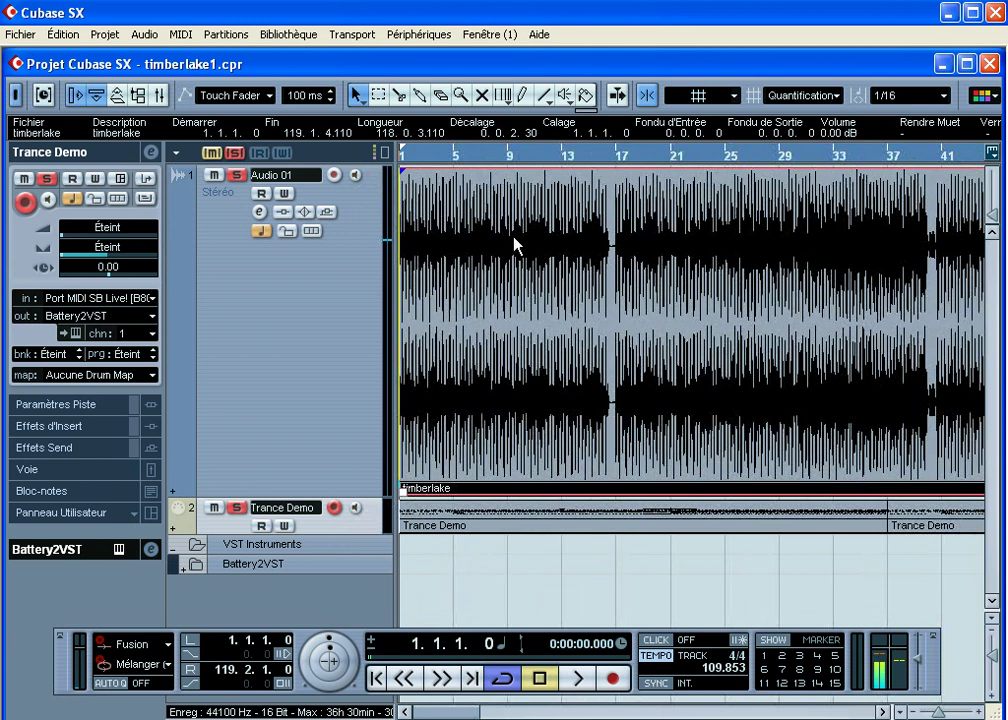
left_click_drag(455, 156, 354, 119)
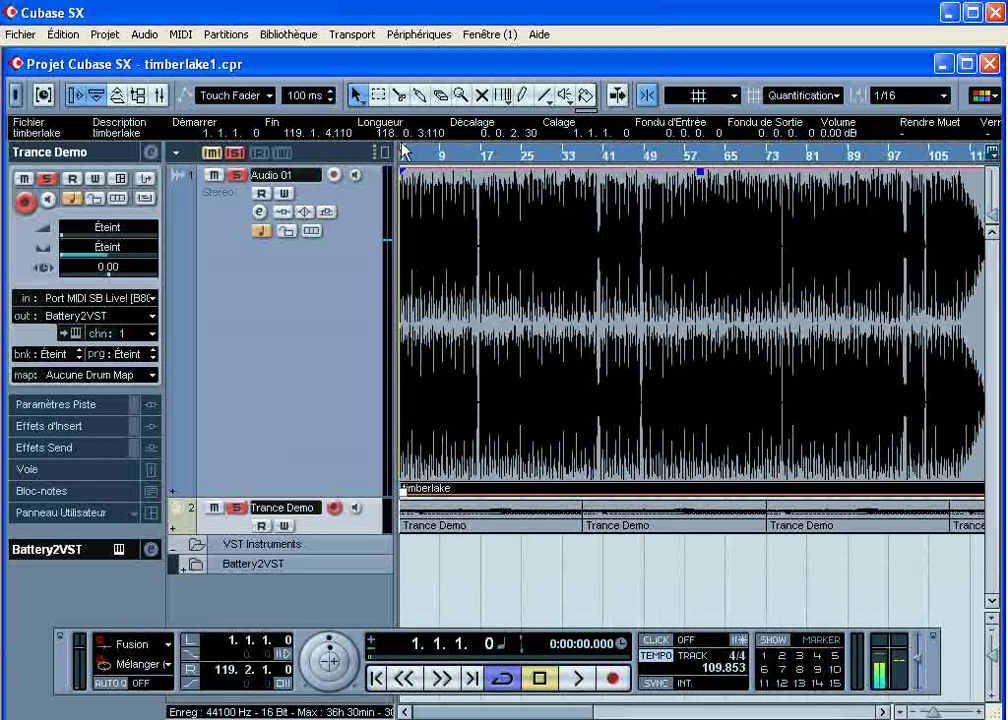
Examine the timberlake waveform against the bar ruler from the project start, at closer and wider zoom levels.
left_click_drag(441, 158, 445, 248)
left_click_drag(473, 160, 290, 83)
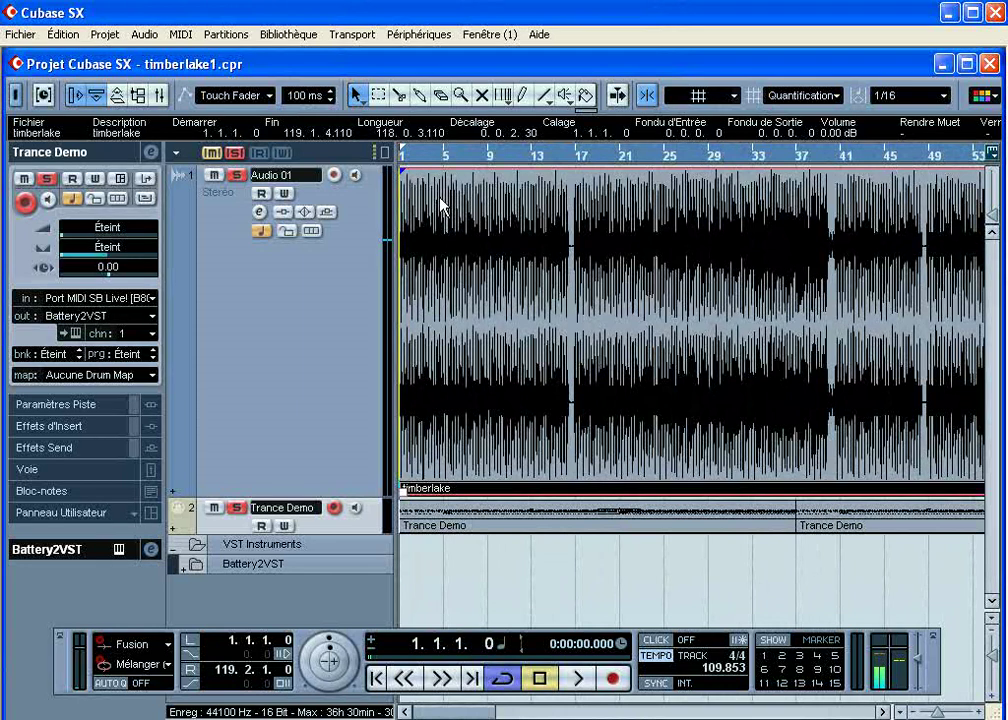
left_click_drag(455, 165, 455, 152)
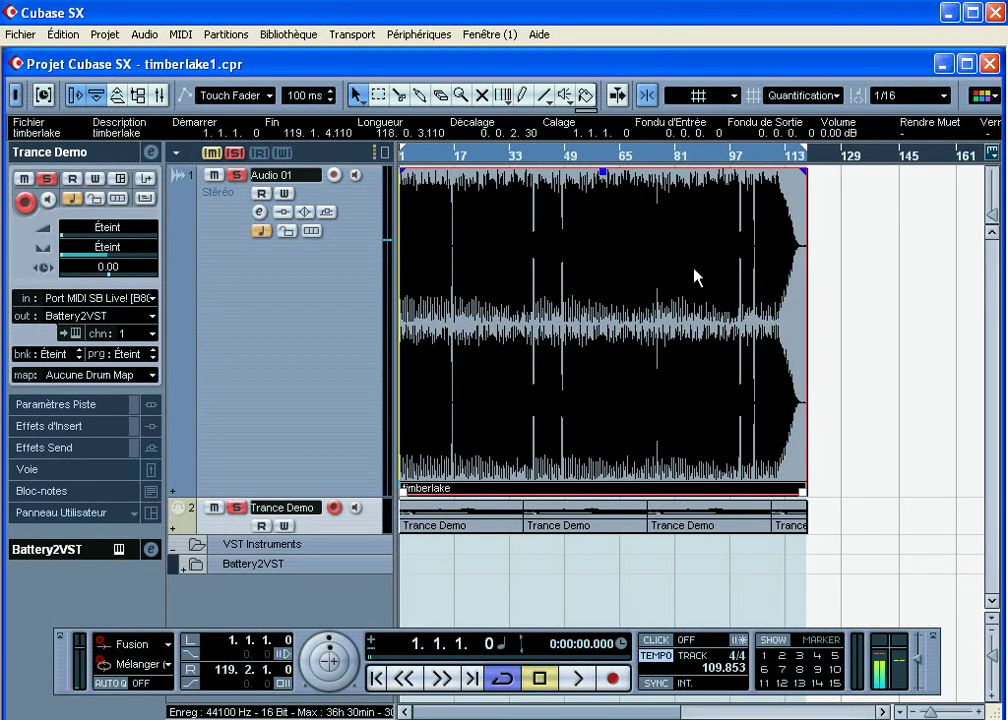
left_click_drag(466, 156, 387, 160)
key("h")
key("h")
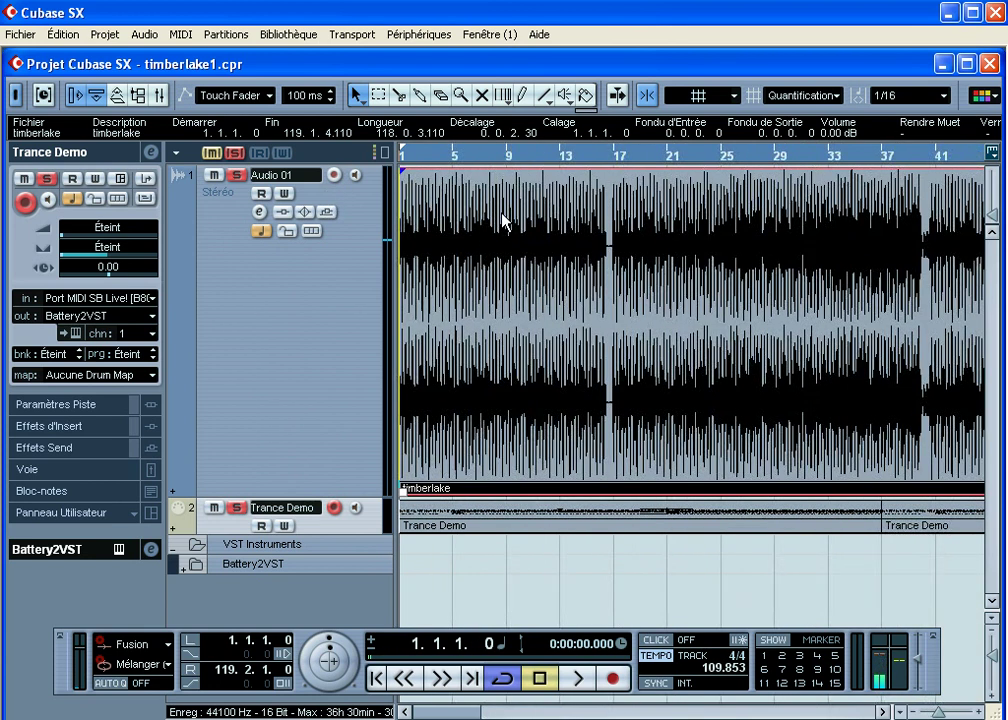
key("g")
key("g")
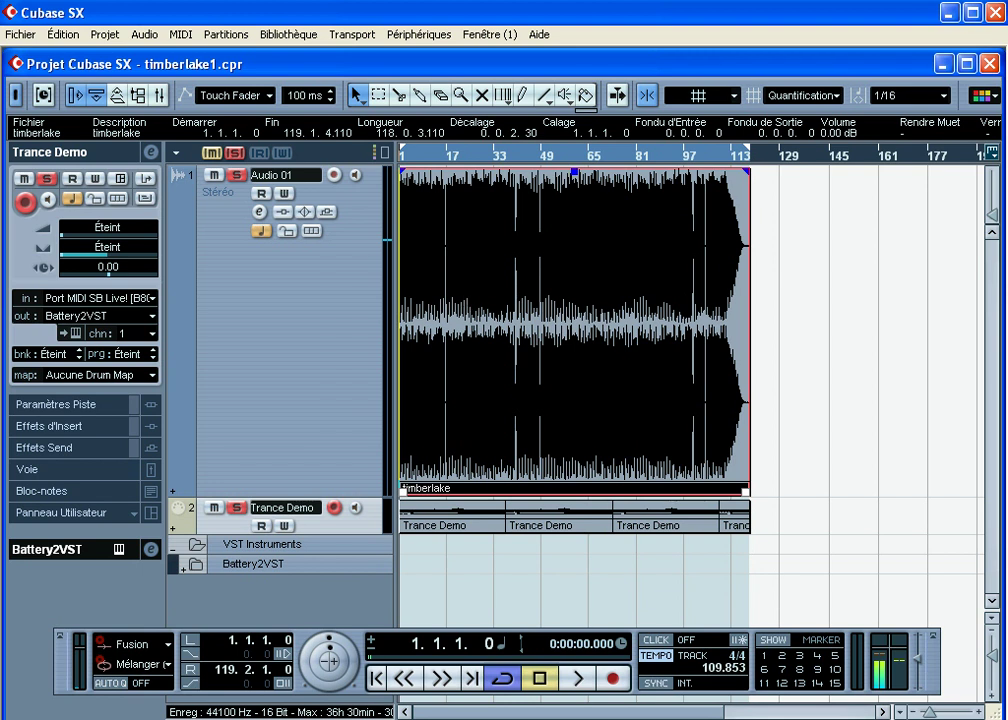
Open the timberlake event in the sample editor, inspect it around bars 9 to 27, close the editor and maximize the project window.
double_click(454, 322)
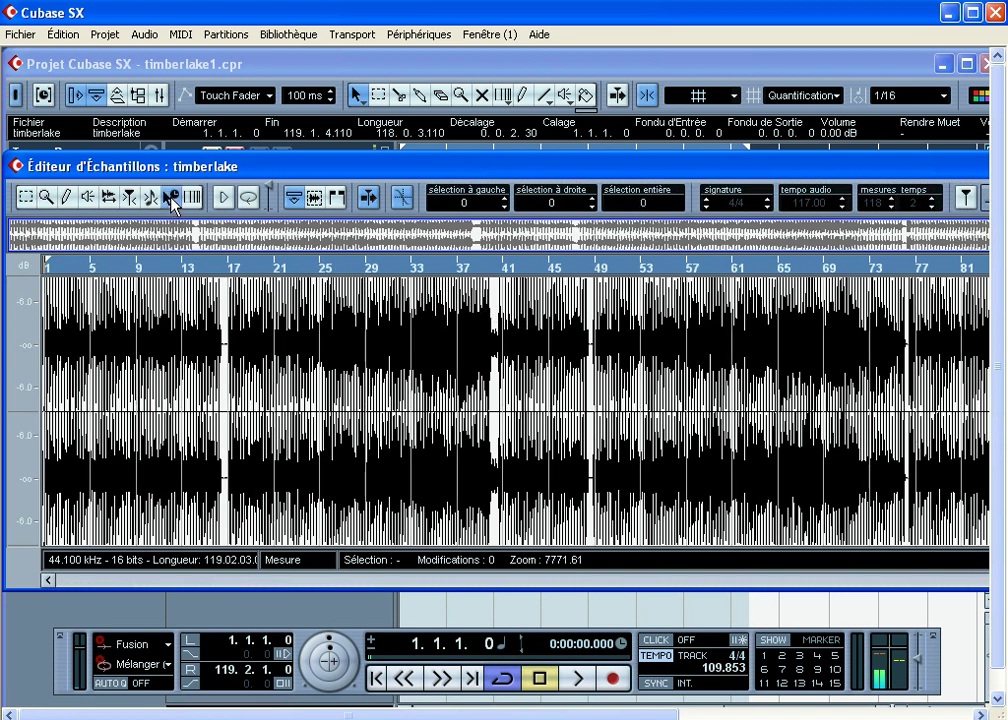
left_click_drag(191, 268, 165, 320)
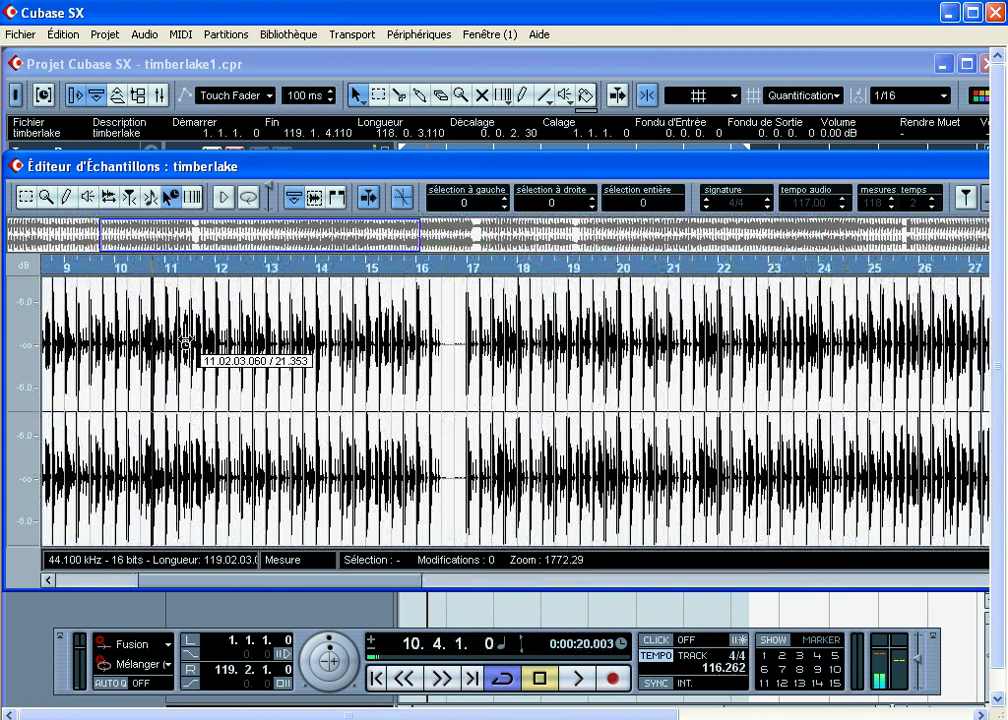
left_click_drag(250, 263, 17, 153)
left_click_drag(856, 182, 334, 196)
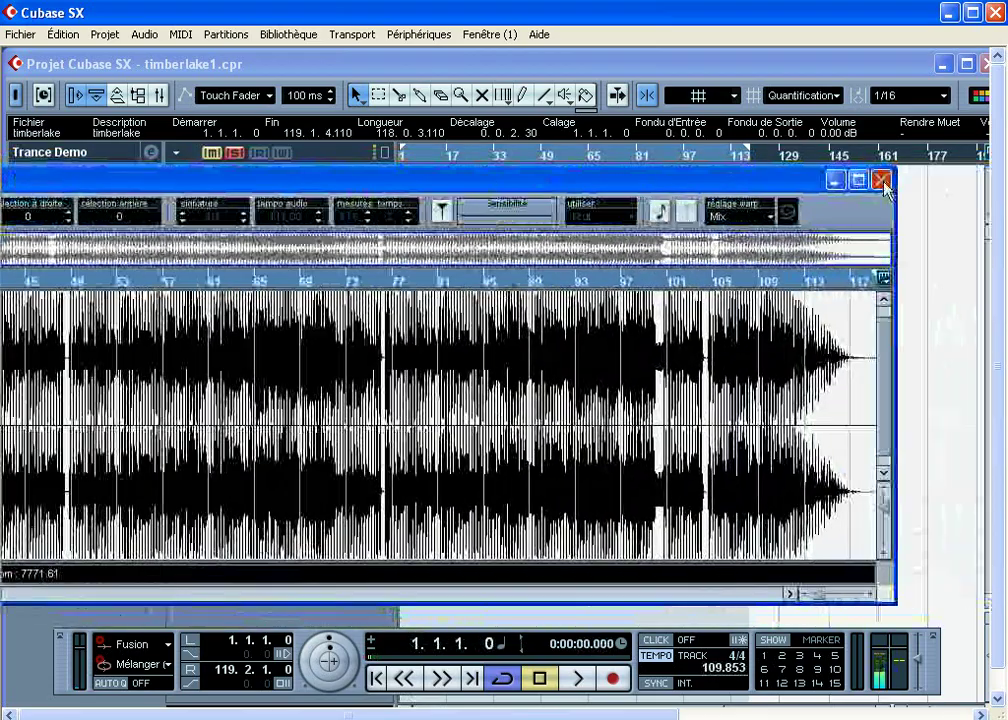
left_click(882, 181)
left_click(966, 64)
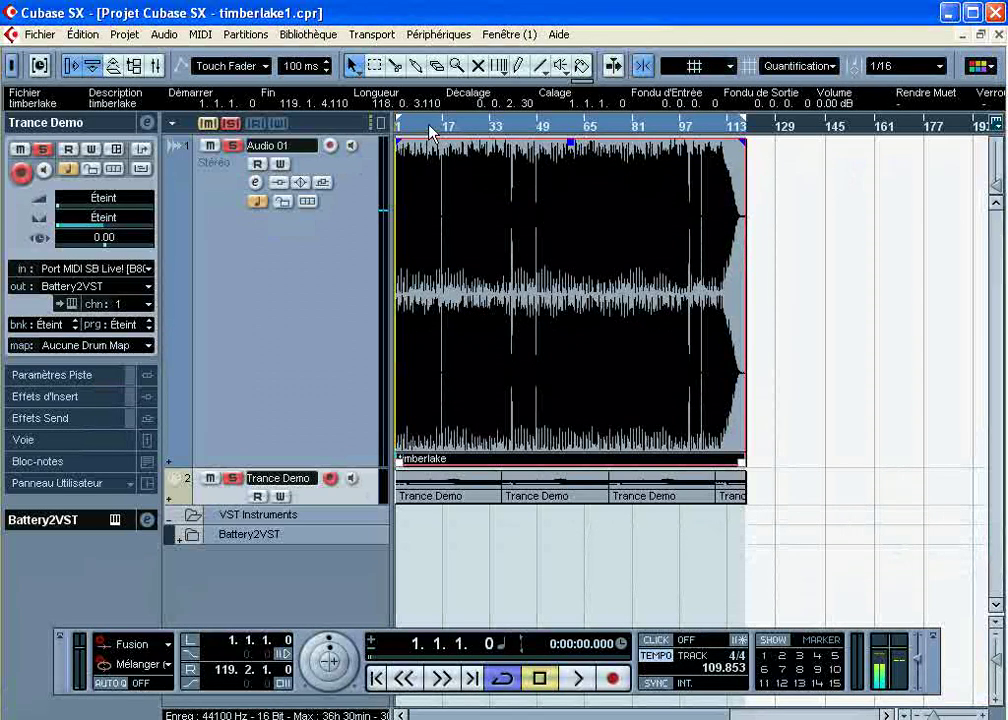
Return to the project start and close the timberlake1.cpr project.
key("h")
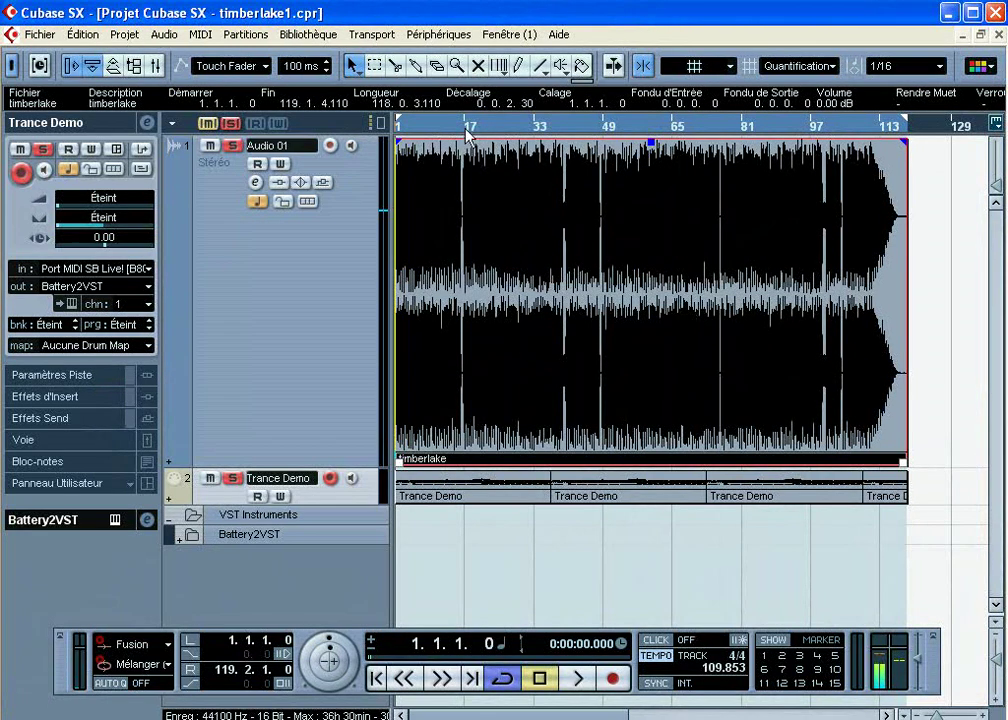
key("g")
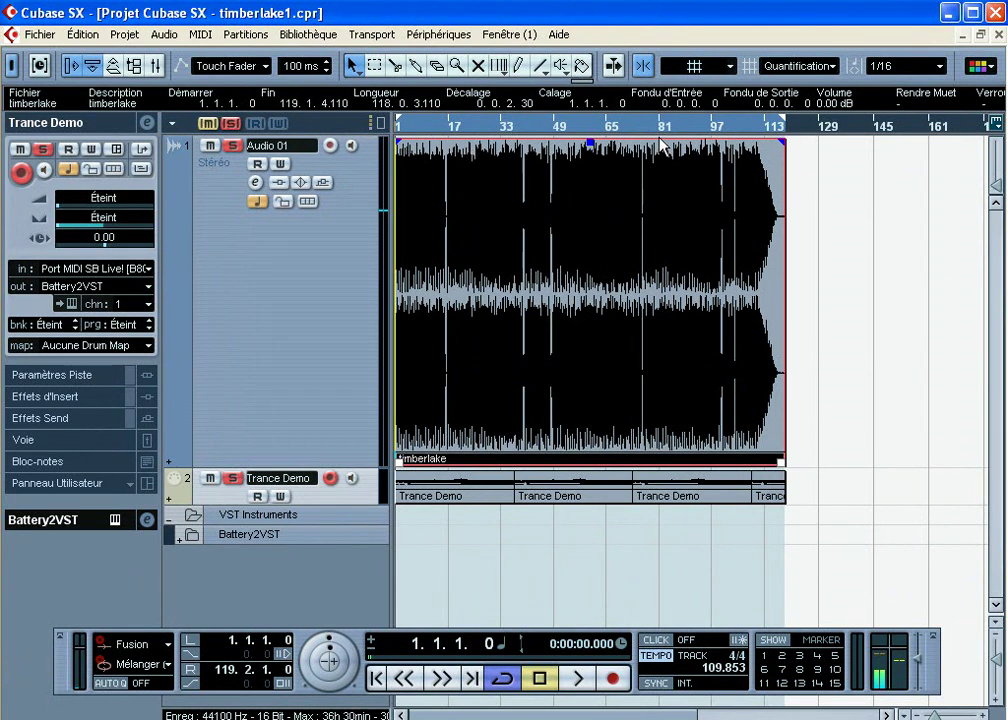
left_click_drag(667, 137, 372, 111)
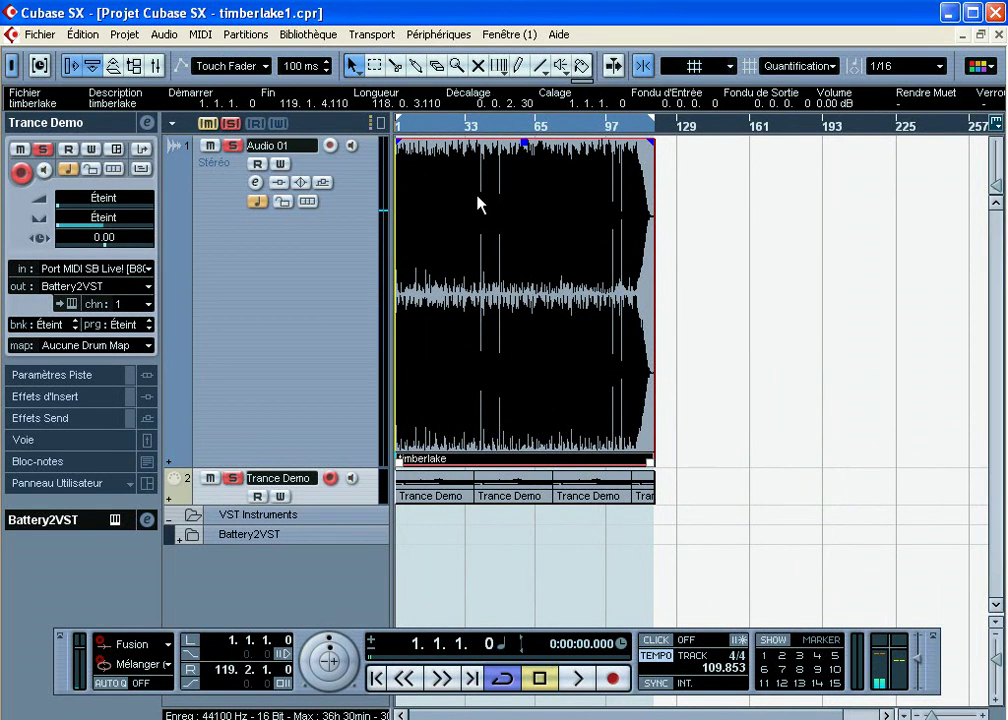
left_click(424, 124)
key("KP_Decimal")
left_click(996, 35)
left_click(521, 320)
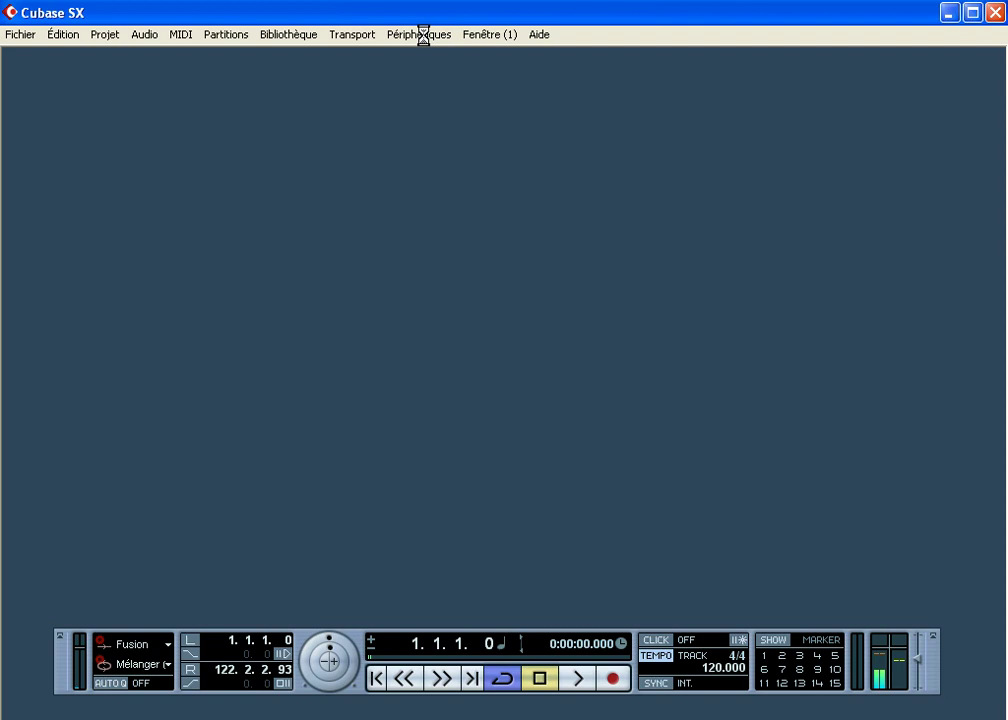
Open the Ableton Live ReWire channels in Cubase, switch to Live and briefly play the timberlake clip.
left_click(421, 34)
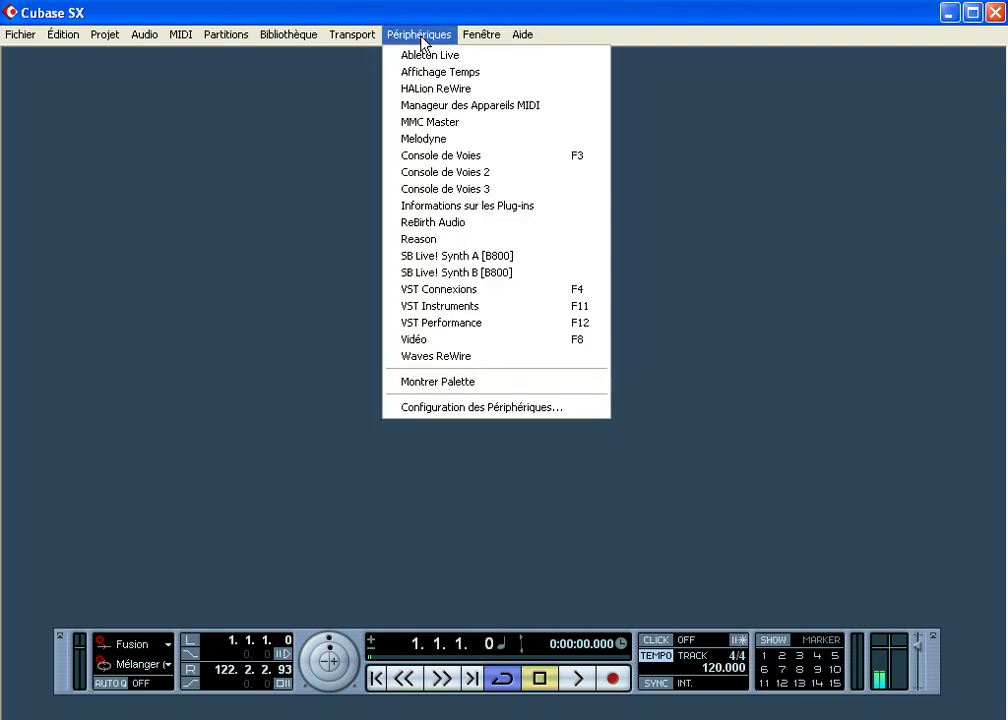
left_click(416, 56)
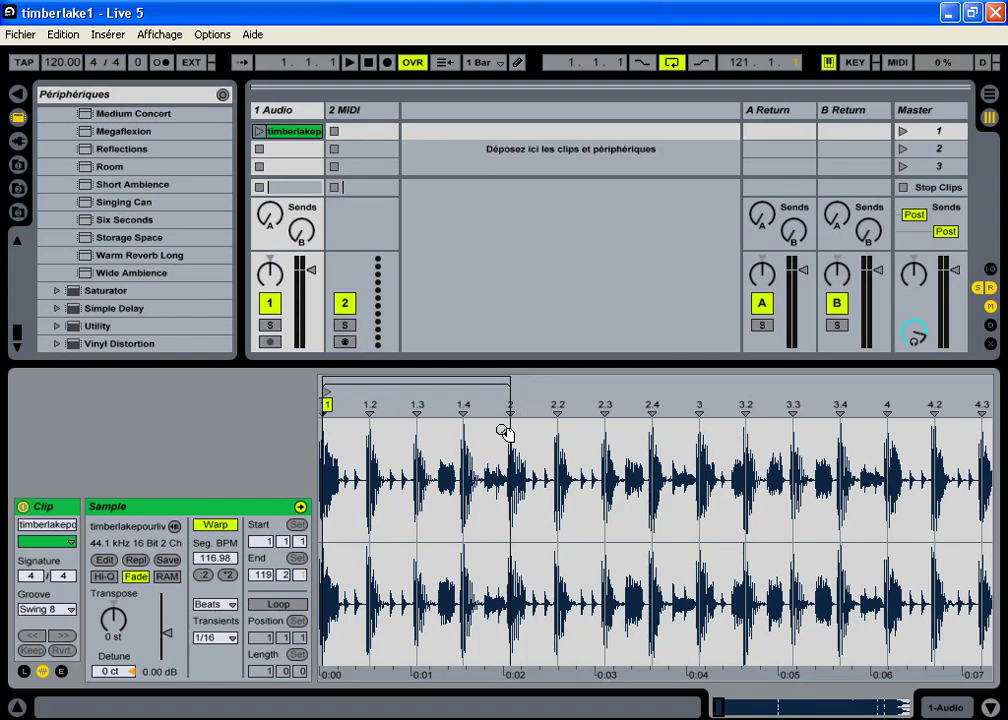
left_click_drag(366, 525, 393, 520)
left_click(601, 562)
left_click(368, 62)
left_click_drag(434, 377, 434, 260)
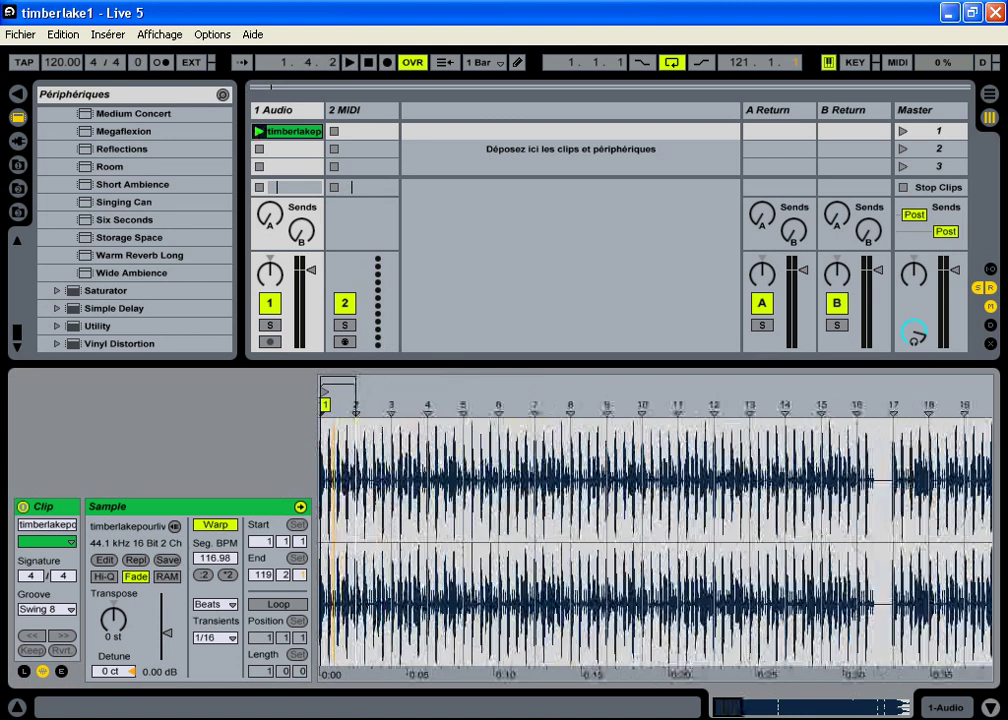
Turn off cycle playback in Cubase, switch back to Live and return the song position to the start.
left_click(603, 717)
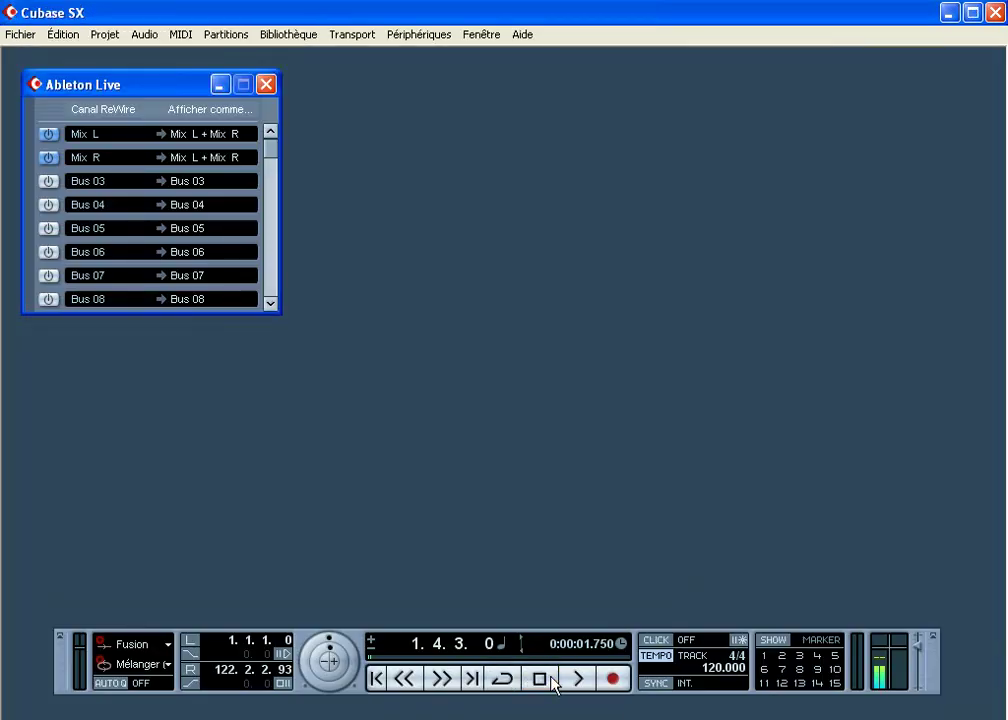
key("alt+Tab")
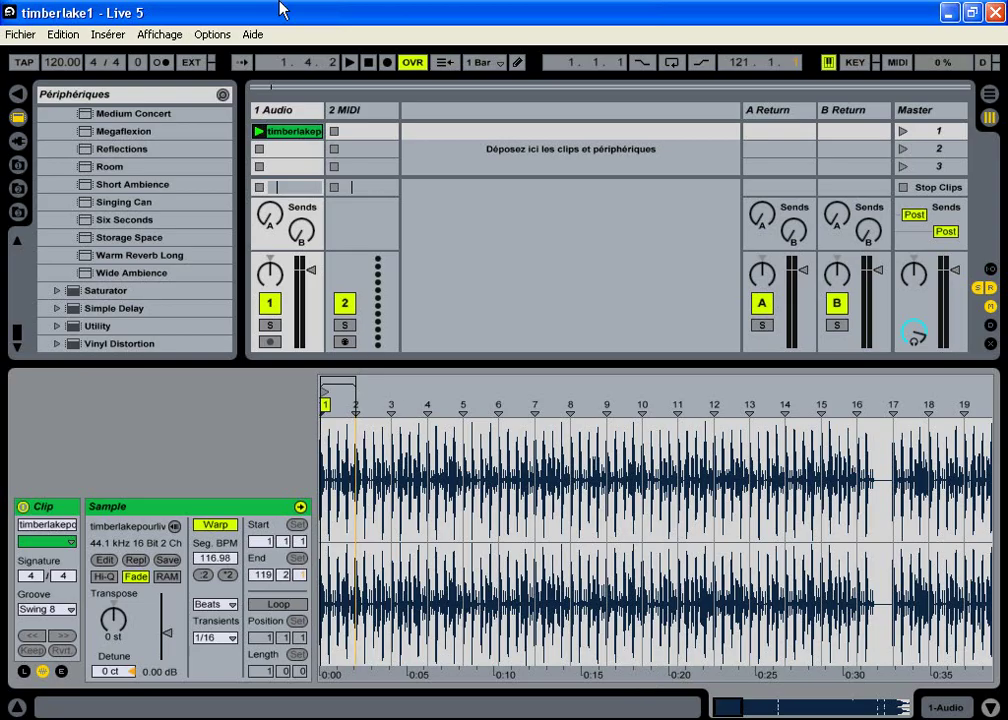
left_click(368, 62)
left_click_drag(344, 515, 344, 565)
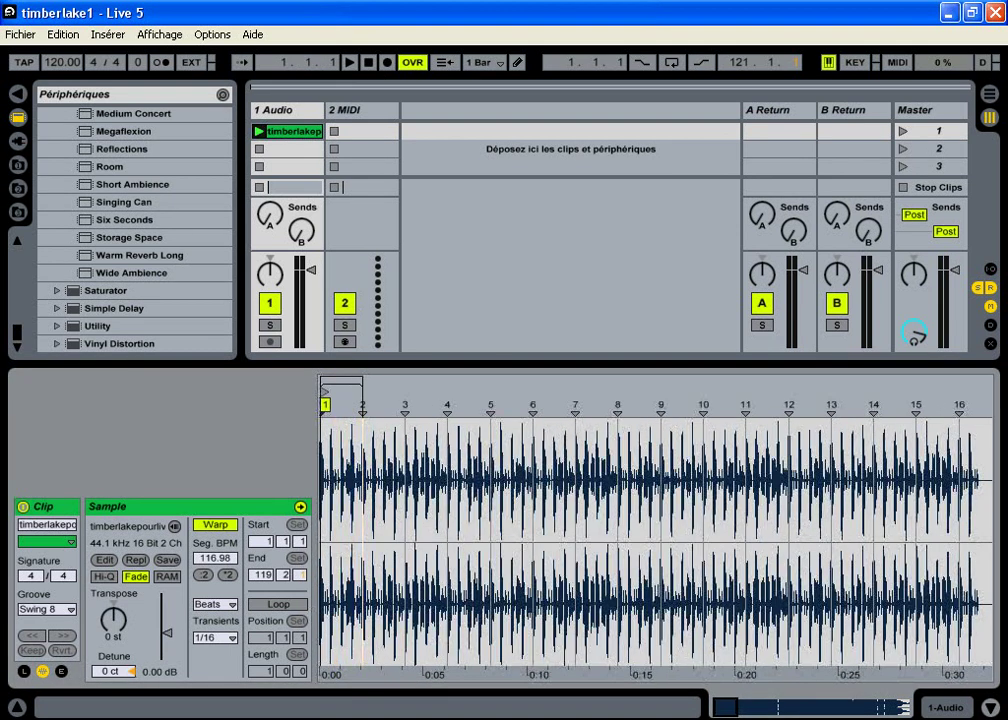
Switch to Cubase and set a fixed tempo of 117 BPM.
key("alt+Tab")
double_click(718, 668)
type("117")
key("Return")
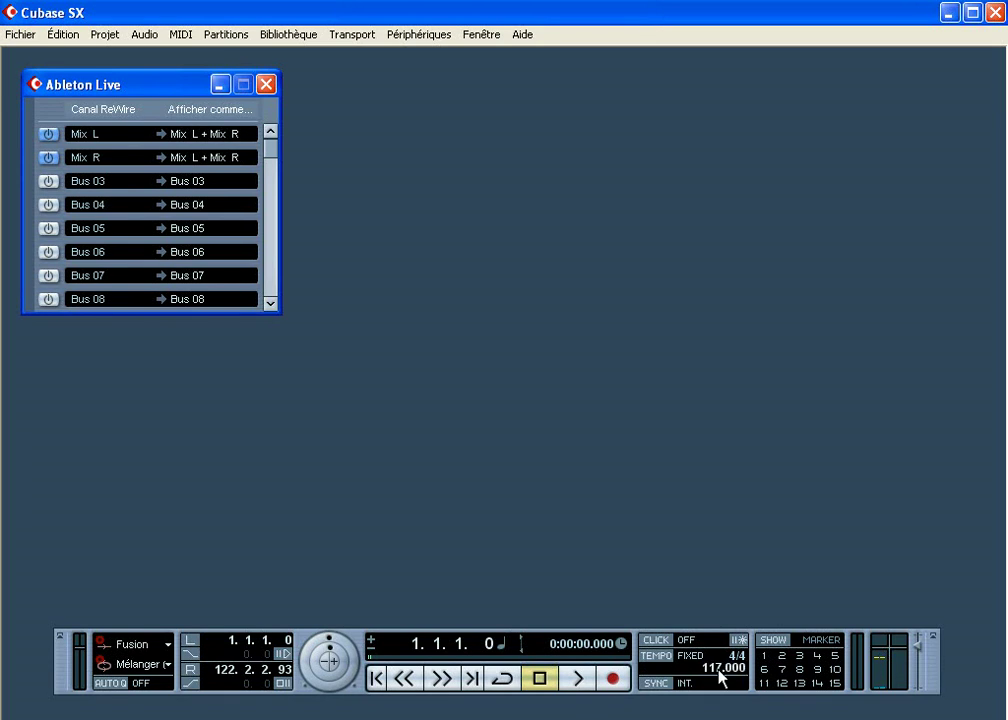
Switch to Live, play the timberlake clip and lower the 1 Audio track volume to about -11.4 dB.
key("alt+Tab")
left_click_drag(392, 514, 392, 590)
left_click_drag(322, 460, 322, 490)
key("space")
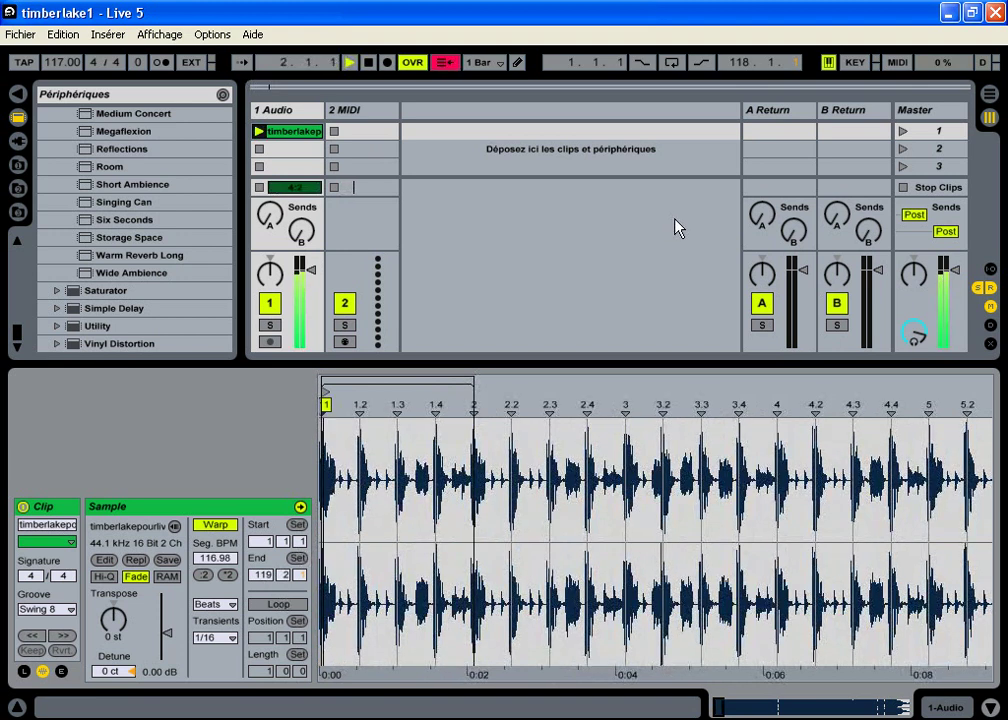
left_click_drag(311, 270, 314, 299)
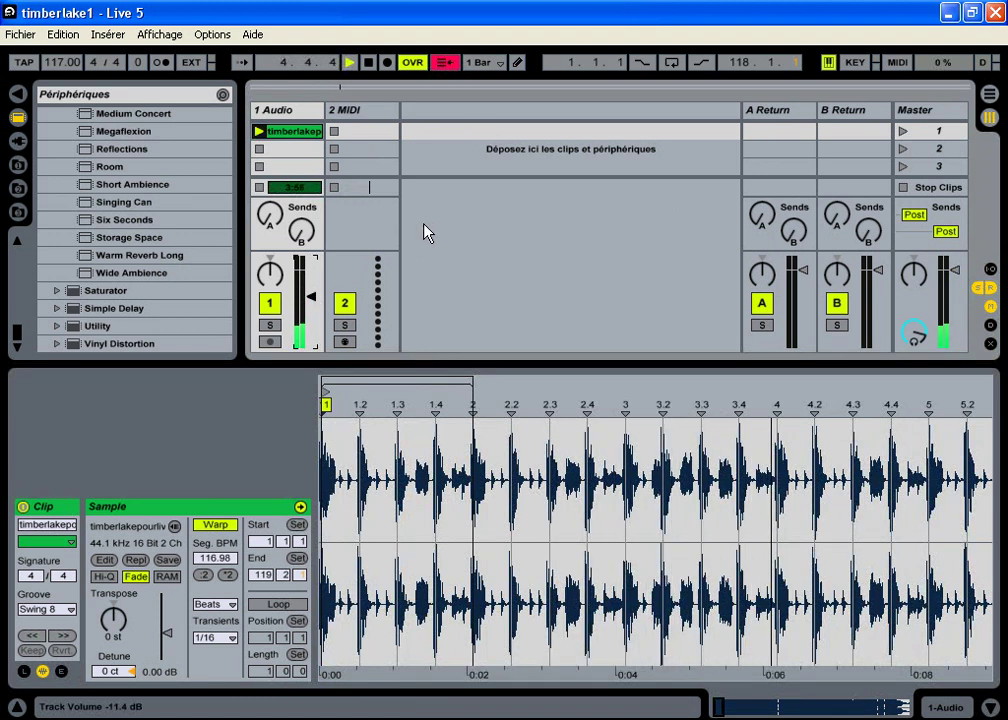
Stop playback and examine how the clip's beats line up with the bar and beat markers from bar 1 to bar 3.
left_click(368, 62)
left_click_drag(338, 549, 378, 680)
mouse_move(349, 500)
left_mouse_down()
mouse_move(472, 560)
mouse_move(360, 525)
mouse_move(367, 630)
left_mouse_up()
left_click_drag(367, 410, 309, 418)
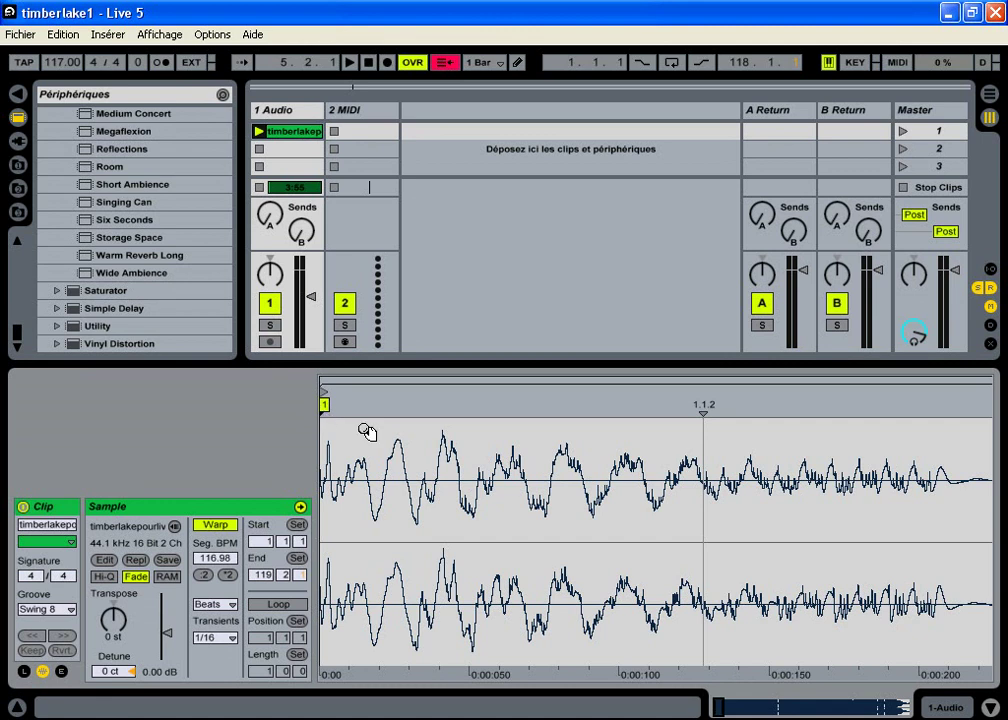
left_click_drag(364, 491, 364, 358)
left_click_drag(391, 504, 453, 505)
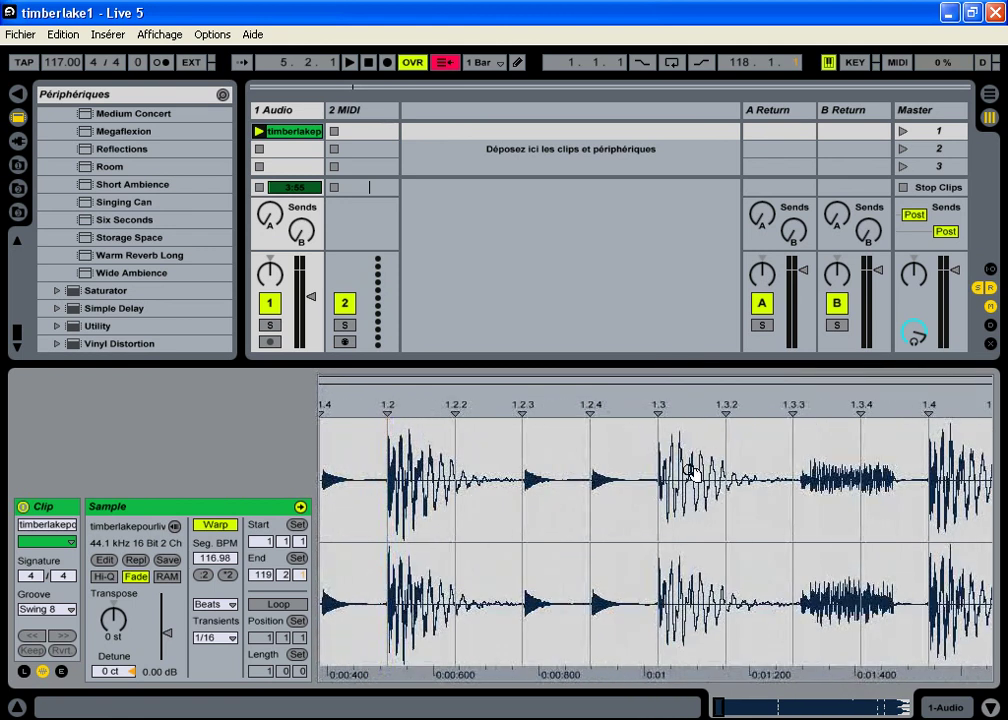
left_click_drag(405, 535, 348, 516)
left_click_drag(433, 497, 421, 465)
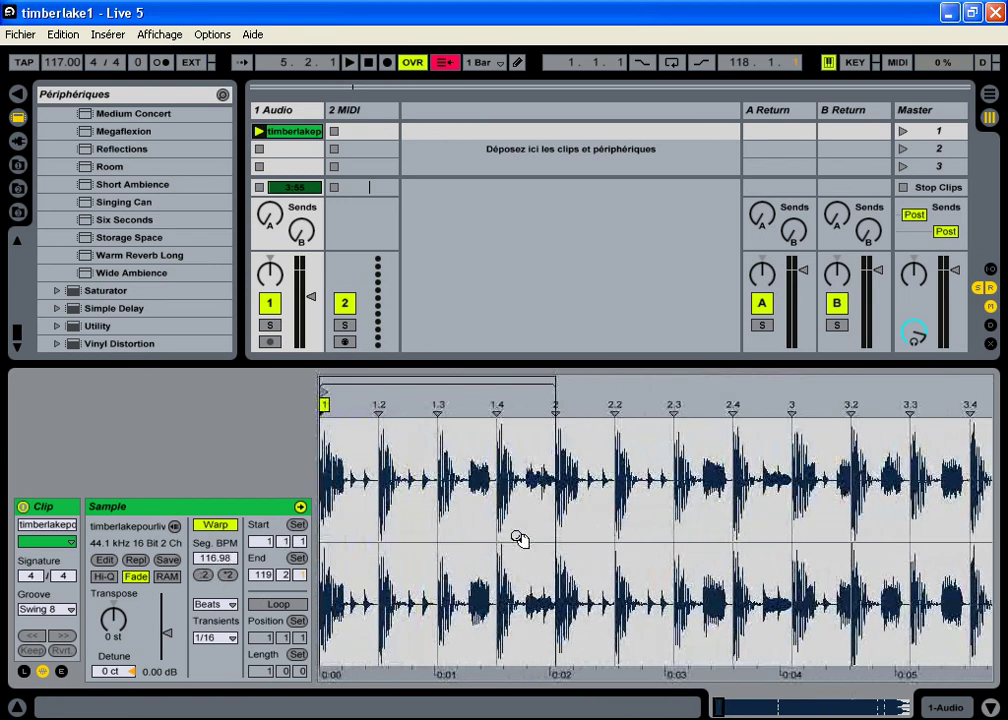
Extend the clip's loop region from bar 1 to a length of 17 bars and 3 beats.
left_click_drag(376, 502, 327, 500)
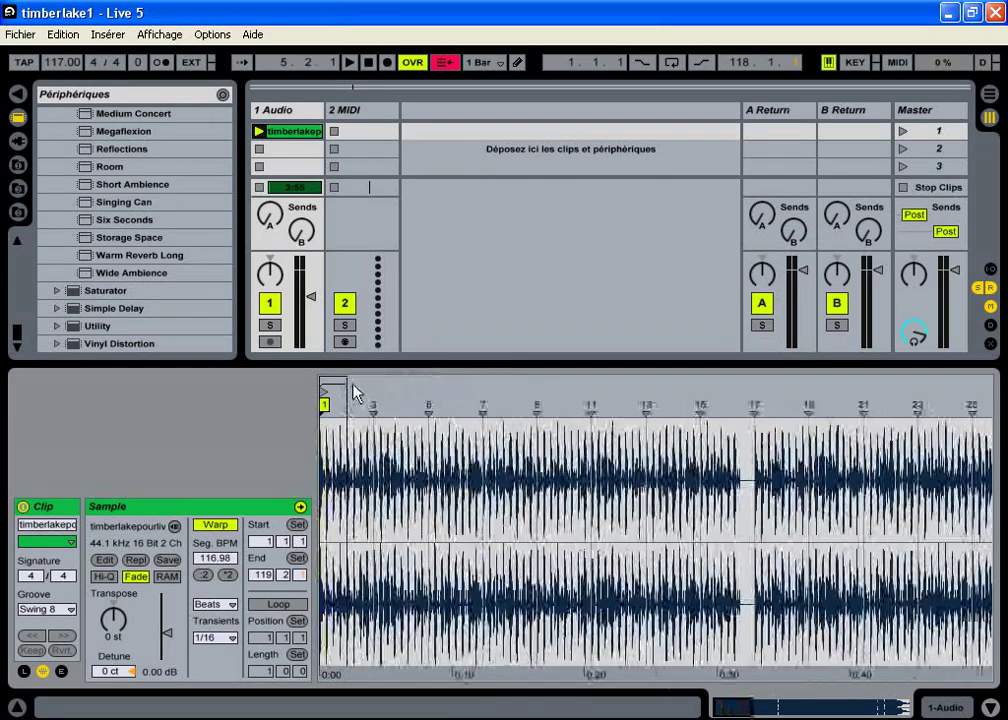
left_click_drag(346, 381, 801, 388)
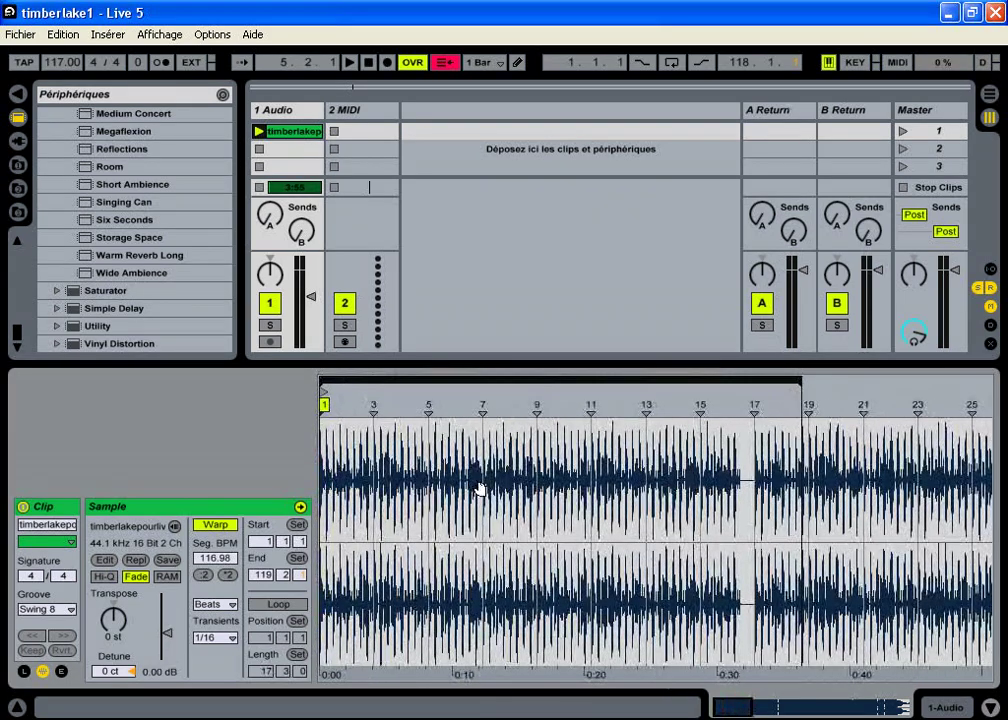
mouse_move(334, 502)
left_mouse_down()
mouse_move(334, 635)
mouse_move(340, 600)
left_mouse_up()
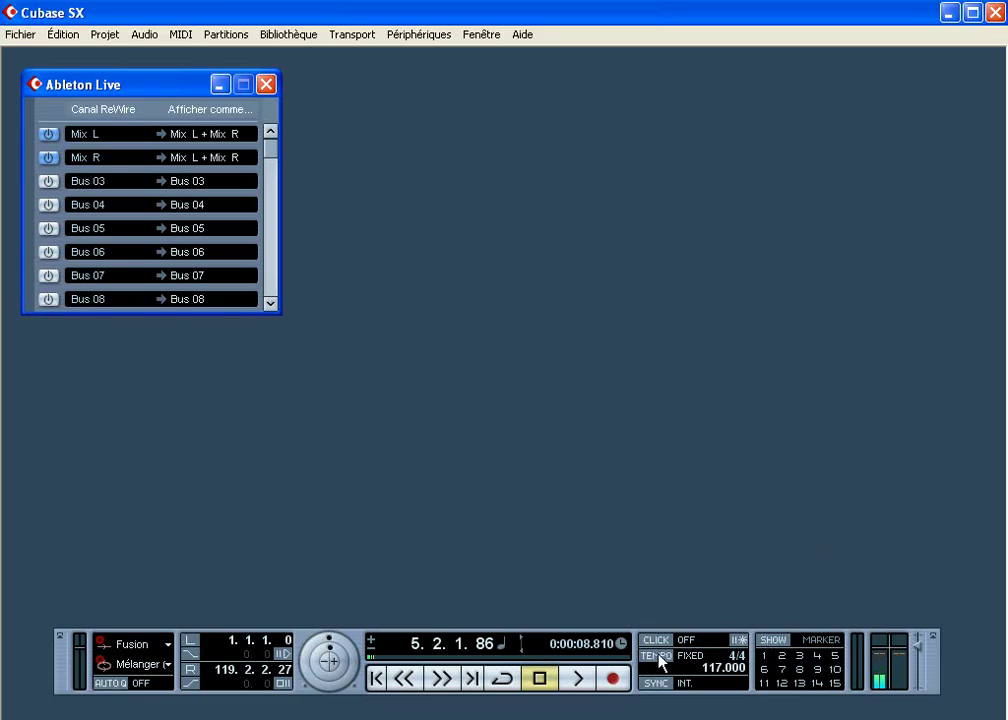
Make Cubase follow its tempo track, listen to the clip in Live at 120 BPM and stop playback.
left_click(660, 656)
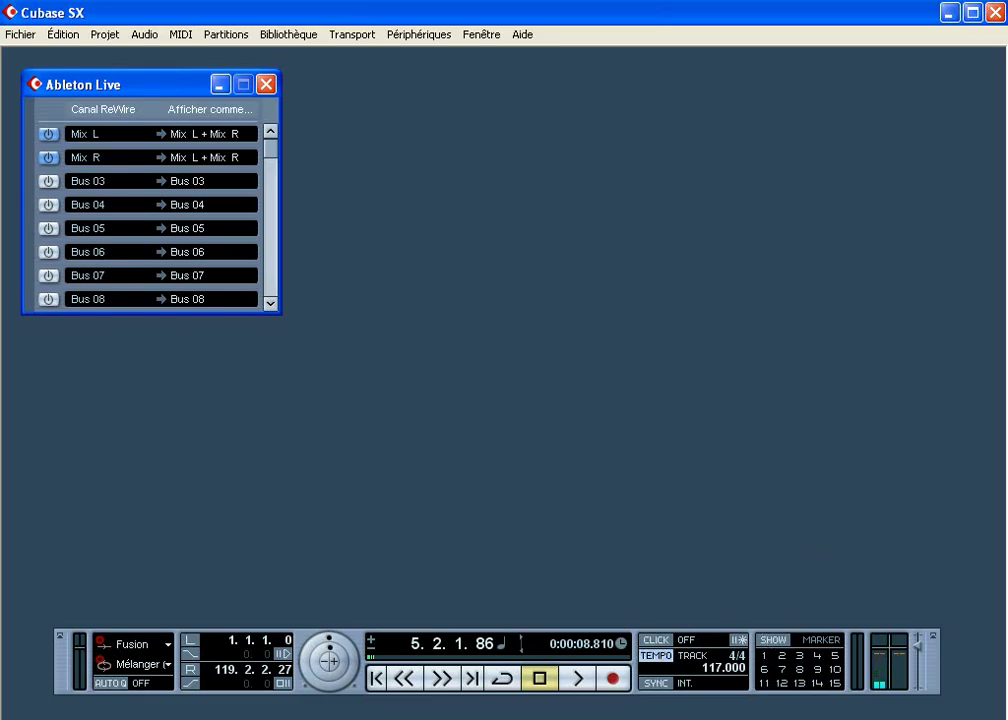
key("alt+Tab")
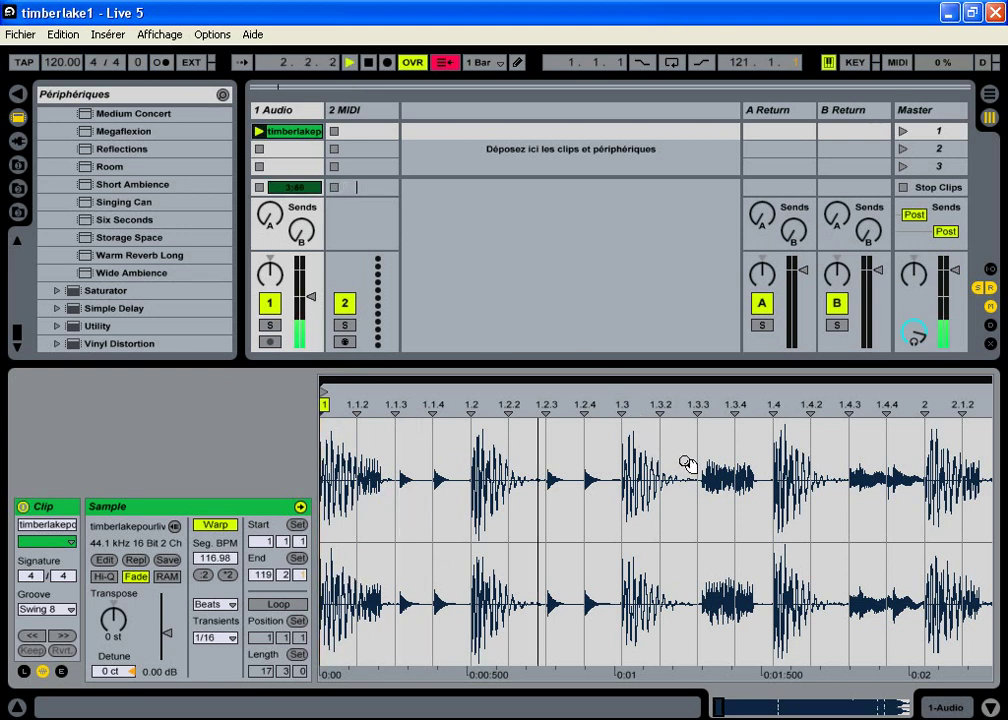
key("alt+Tab")
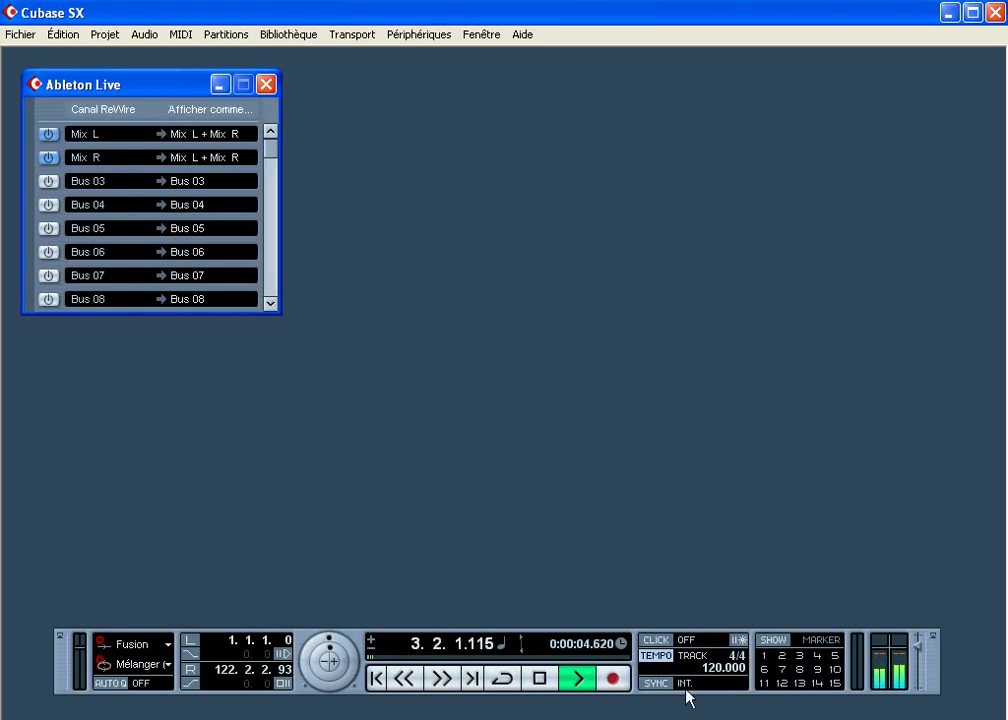
key("alt+Tab")
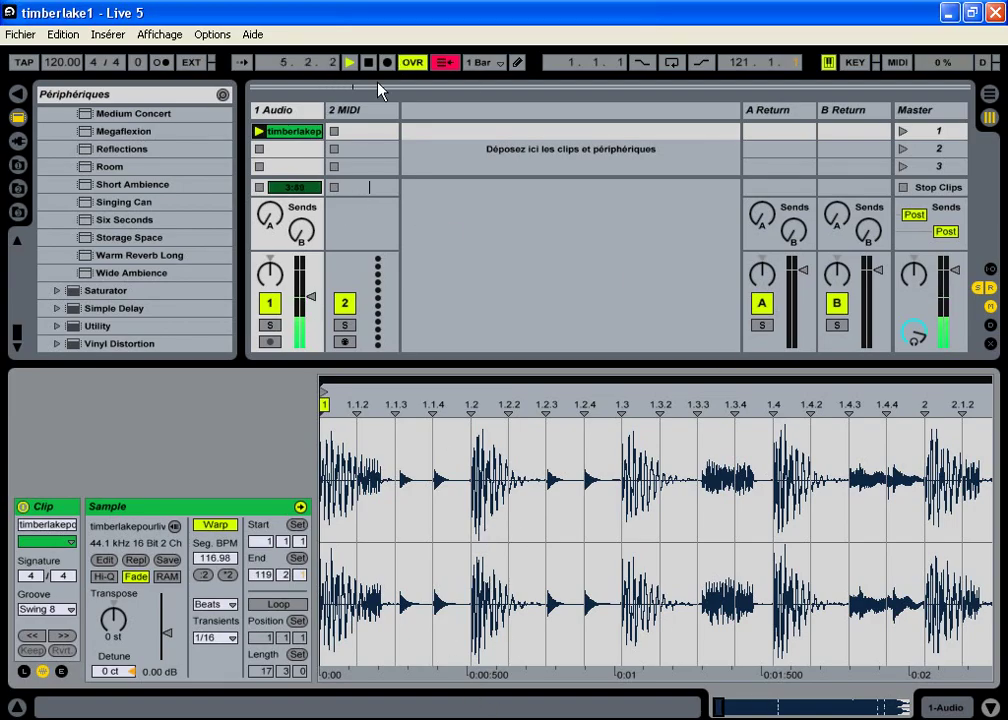
left_click_drag(456, 525, 330, 515)
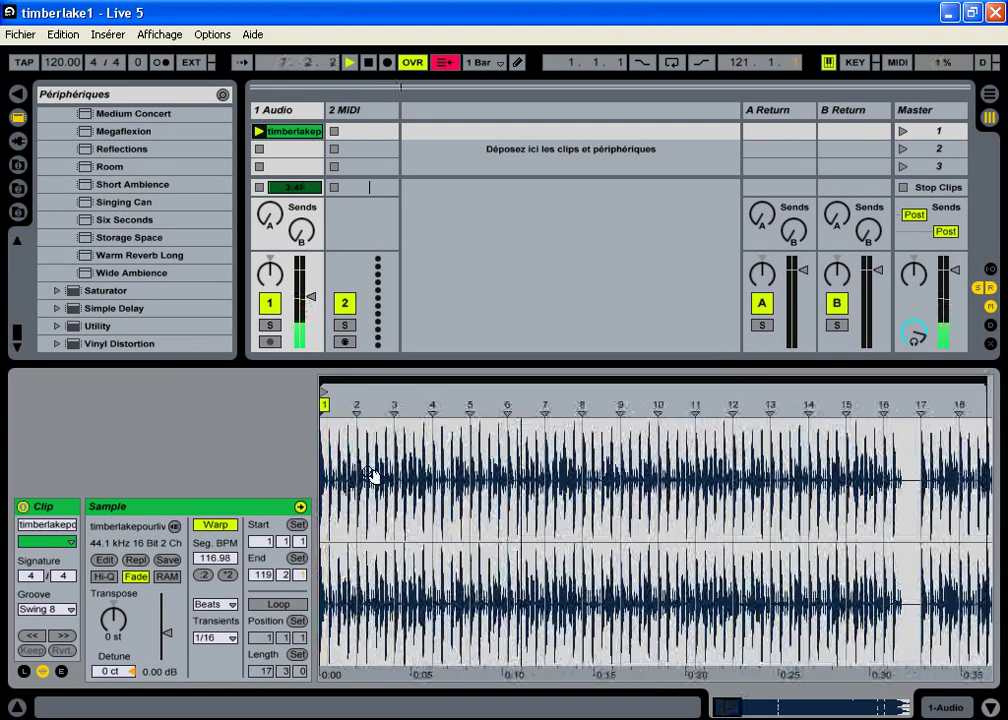
left_click(371, 62)
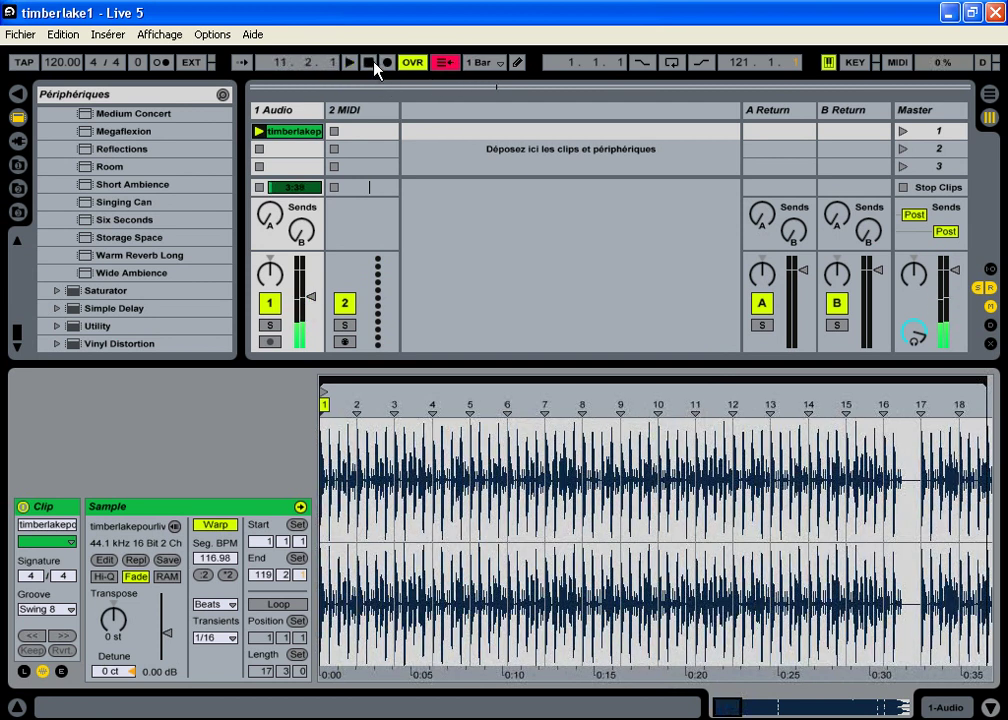
Add a warp marker at position 1.1.3 in the timberlake clip, near the first off-beat hit.
left_click_drag(434, 378, 434, 332)
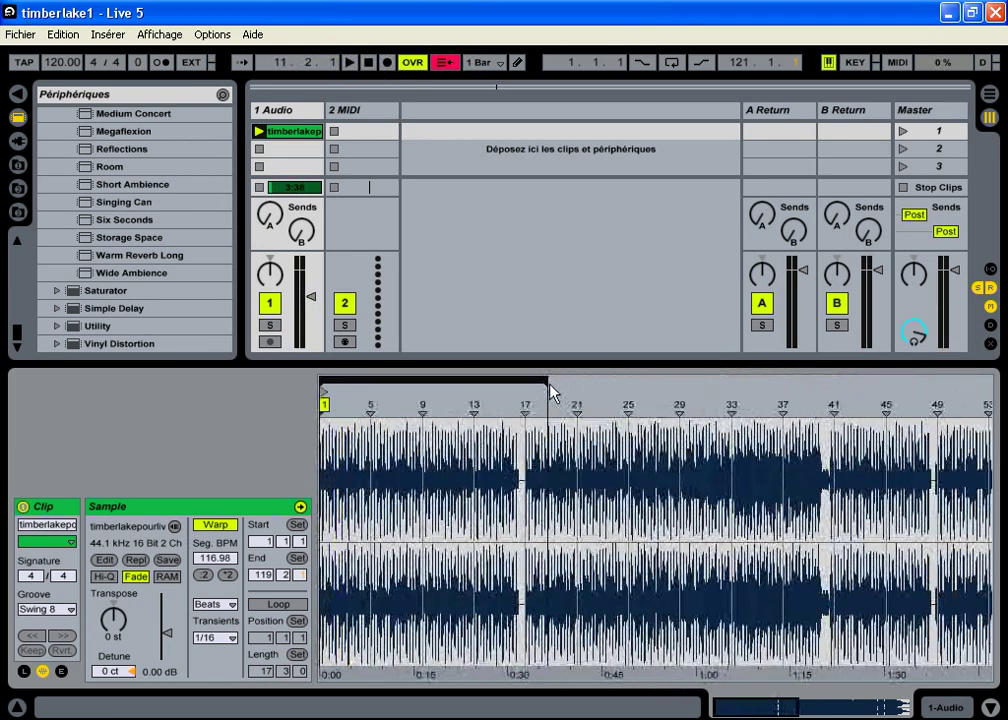
left_click_drag(434, 332, 676, 390)
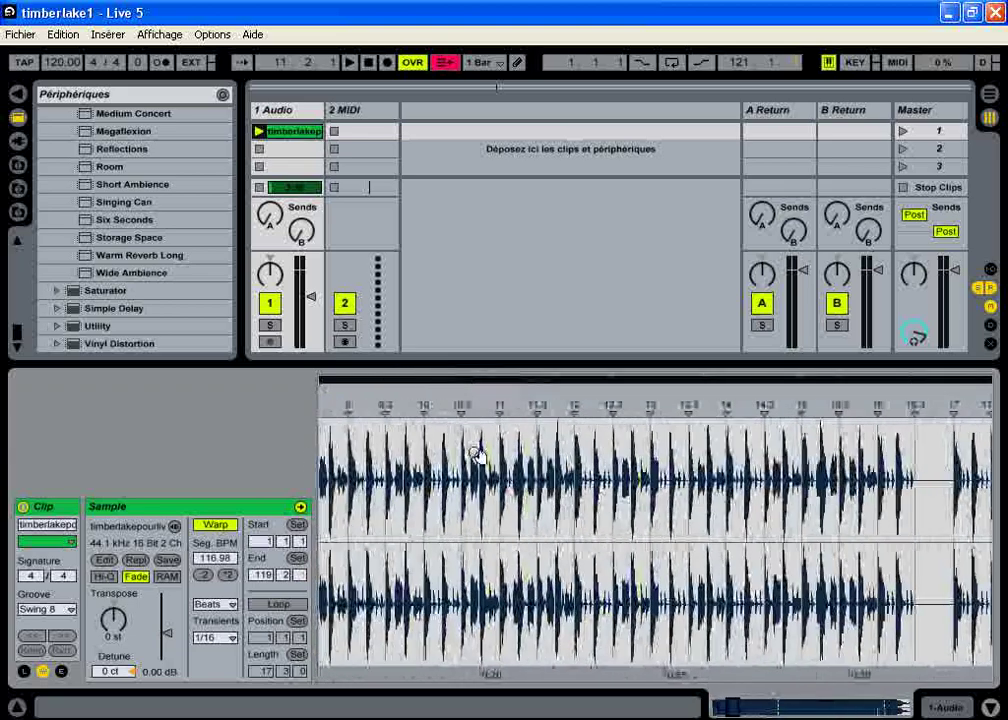
left_click_drag(352, 497, 929, 484)
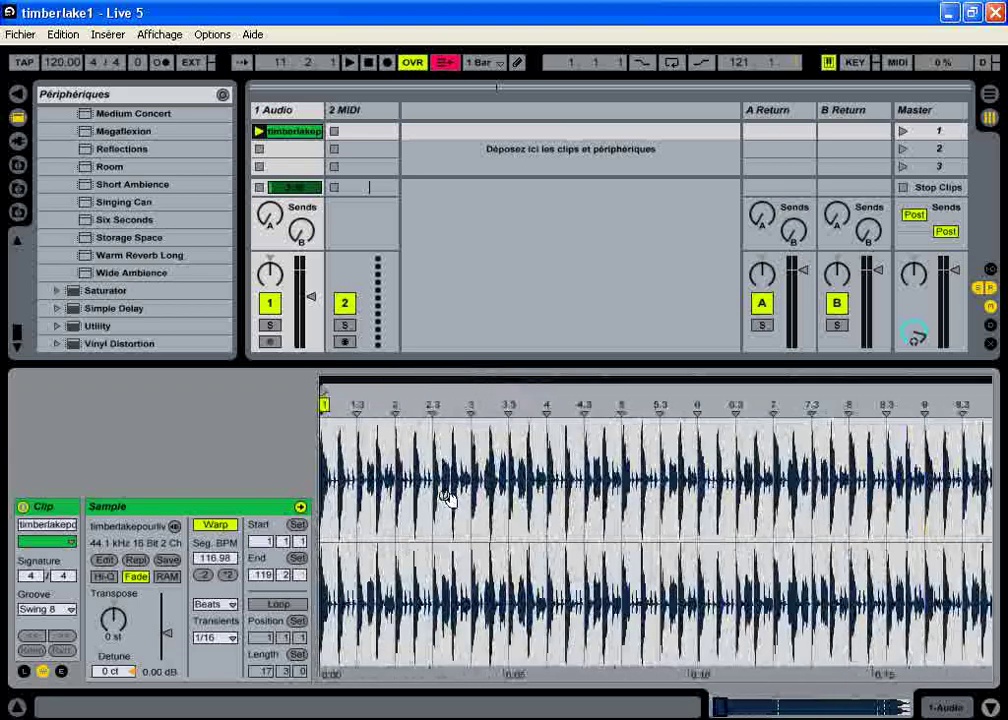
left_click_drag(355, 478, 355, 570)
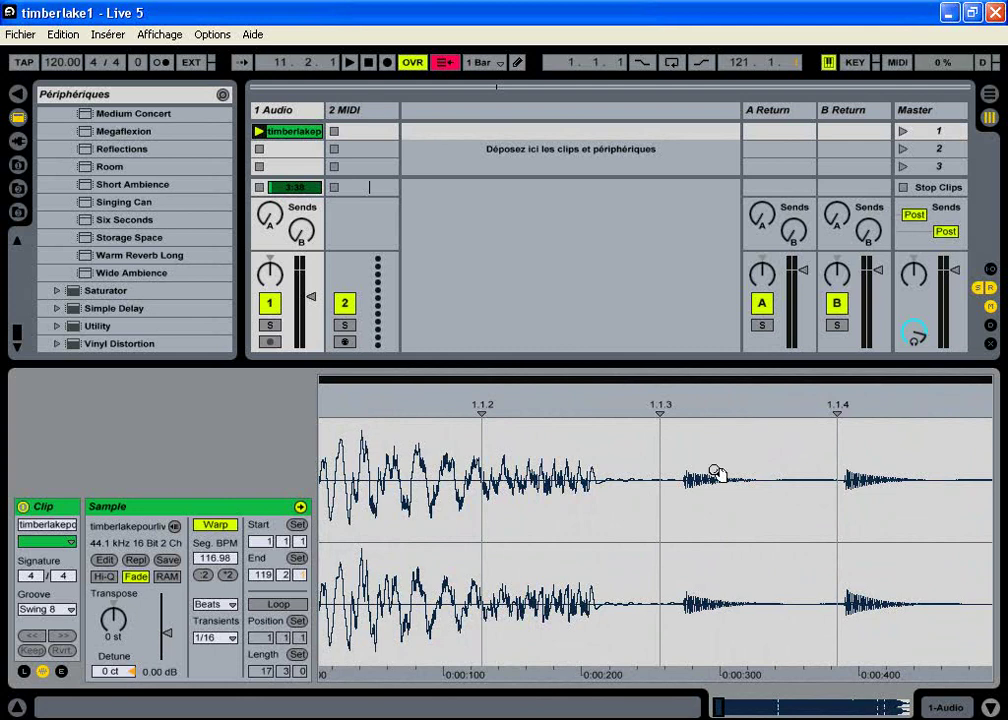
double_click(661, 410)
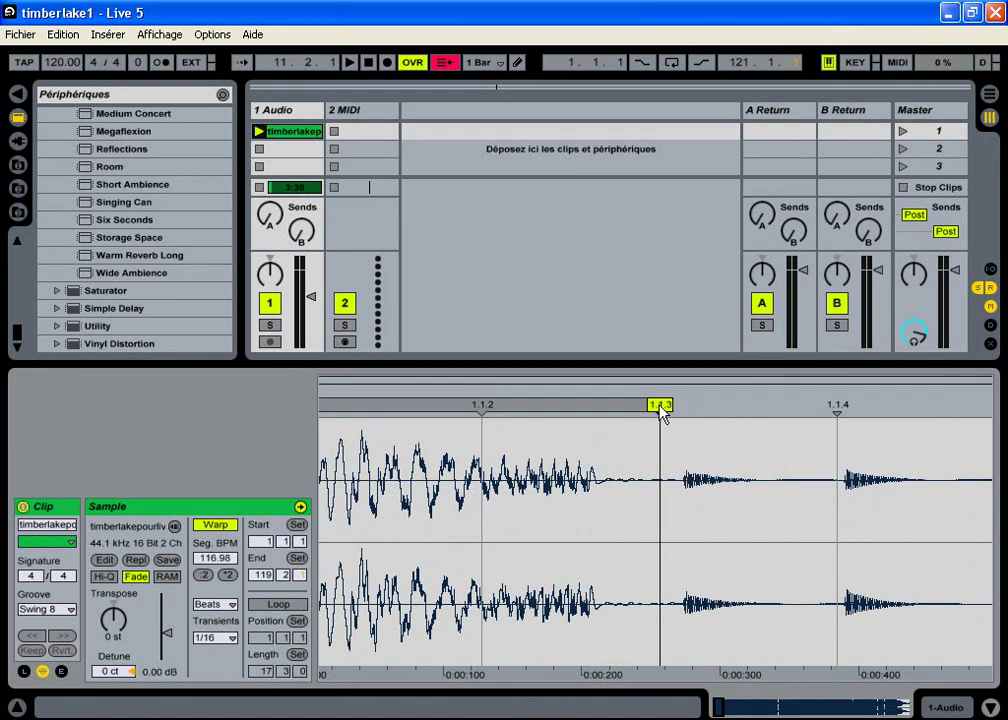
Examine how the clip's hits line up with the sixteenth-note markers around bars 6, 35 and 50, compared with the opening bar.
left_click_drag(530, 527, 437, 525)
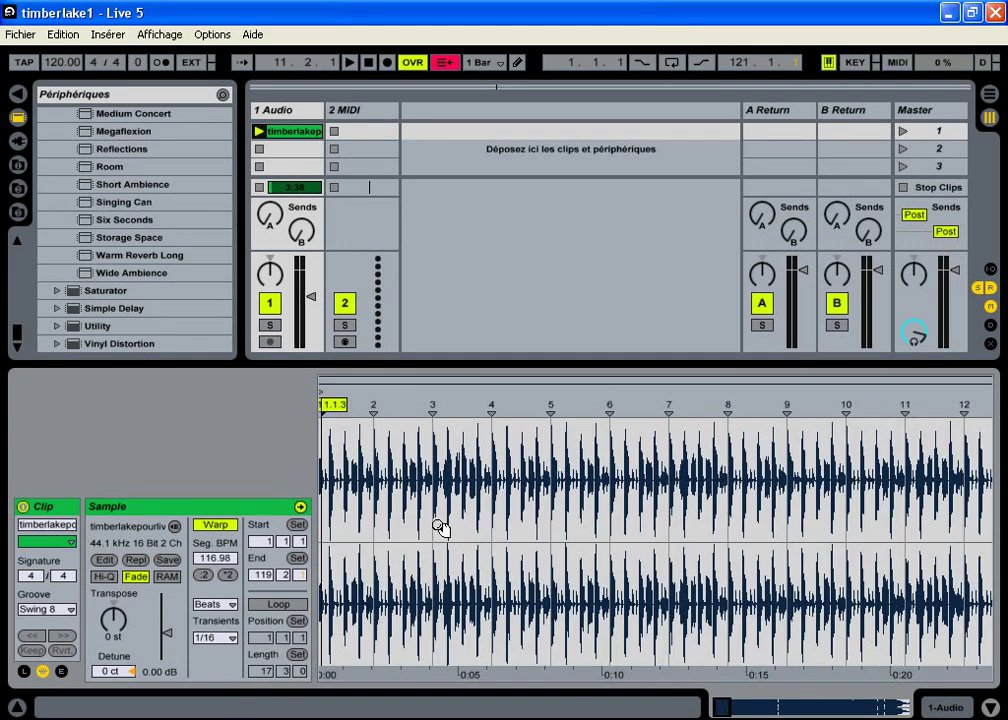
left_click_drag(656, 452, 656, 500)
left_click_drag(487, 468, 609, 432)
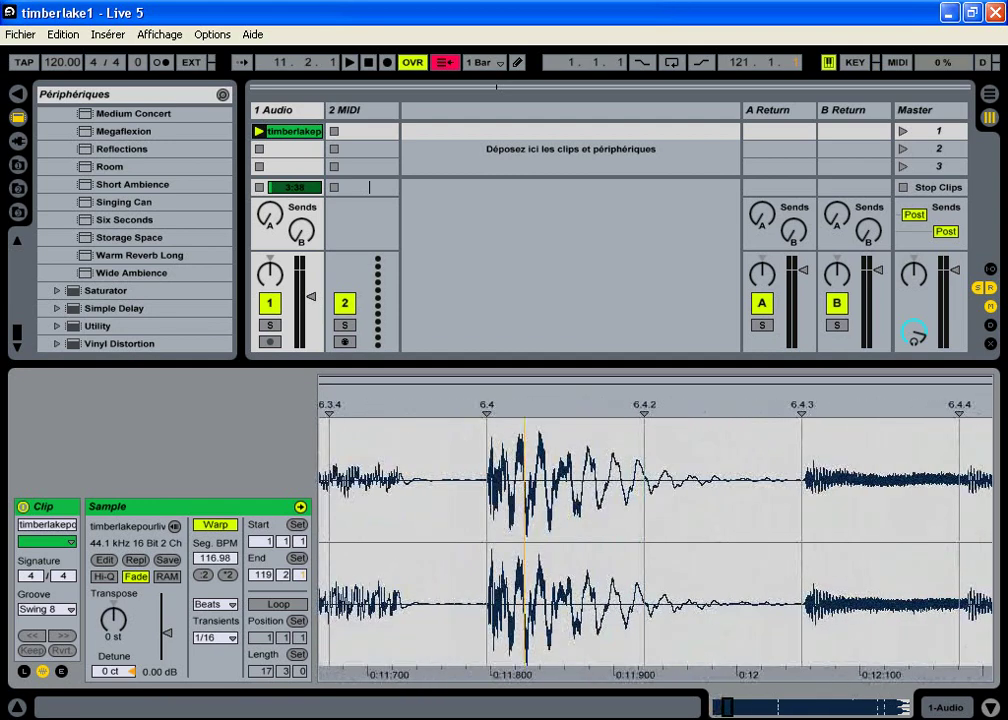
left_click_drag(408, 528, 322, 478)
left_click_drag(669, 480, 324, 480)
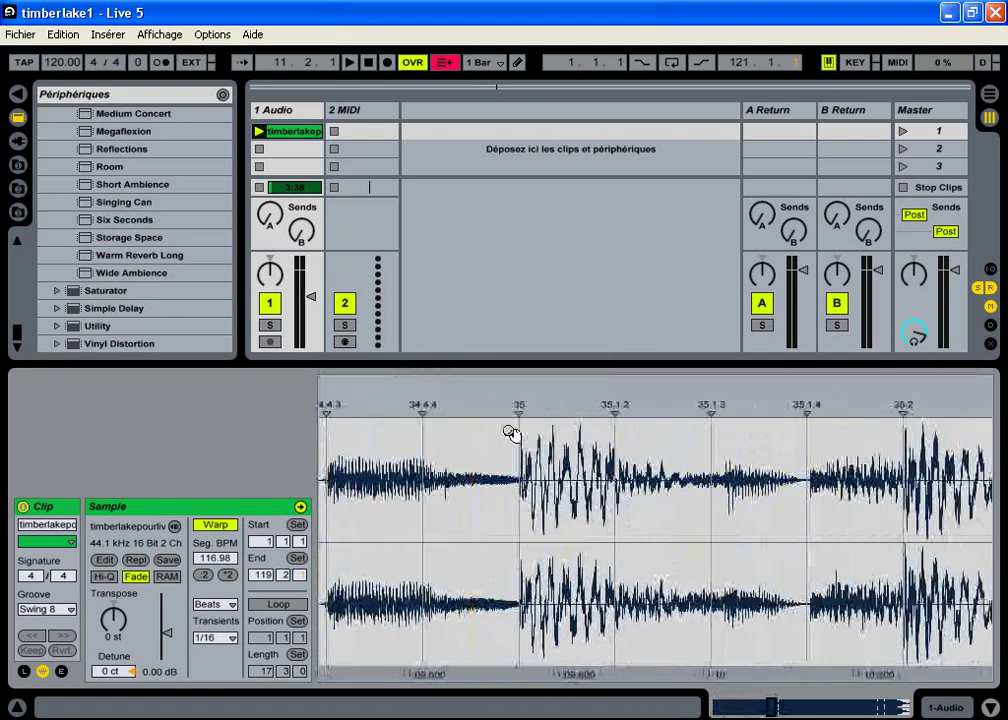
left_click_drag(533, 530, 533, 430)
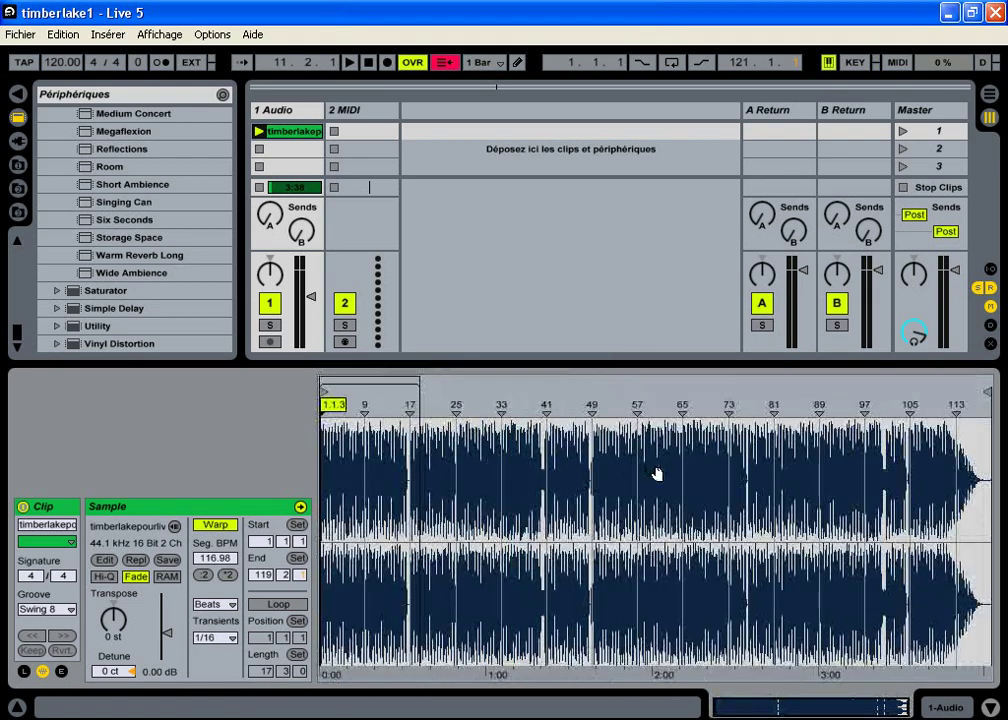
left_click_drag(610, 435, 610, 465)
left_click_drag(485, 460, 485, 580)
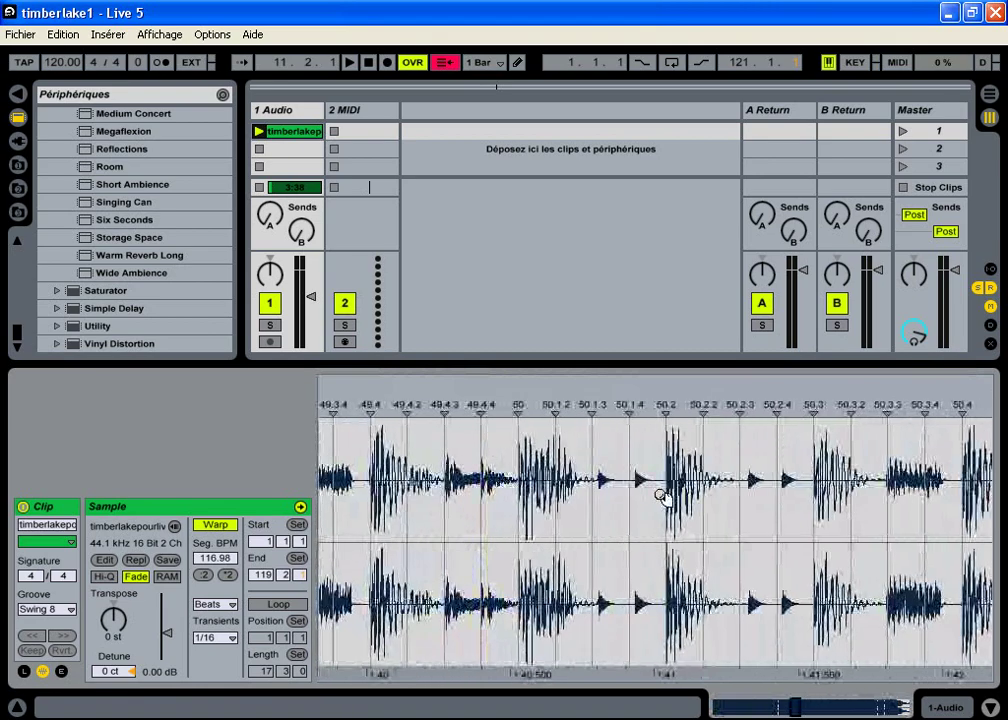
left_click_drag(545, 478, 545, 580)
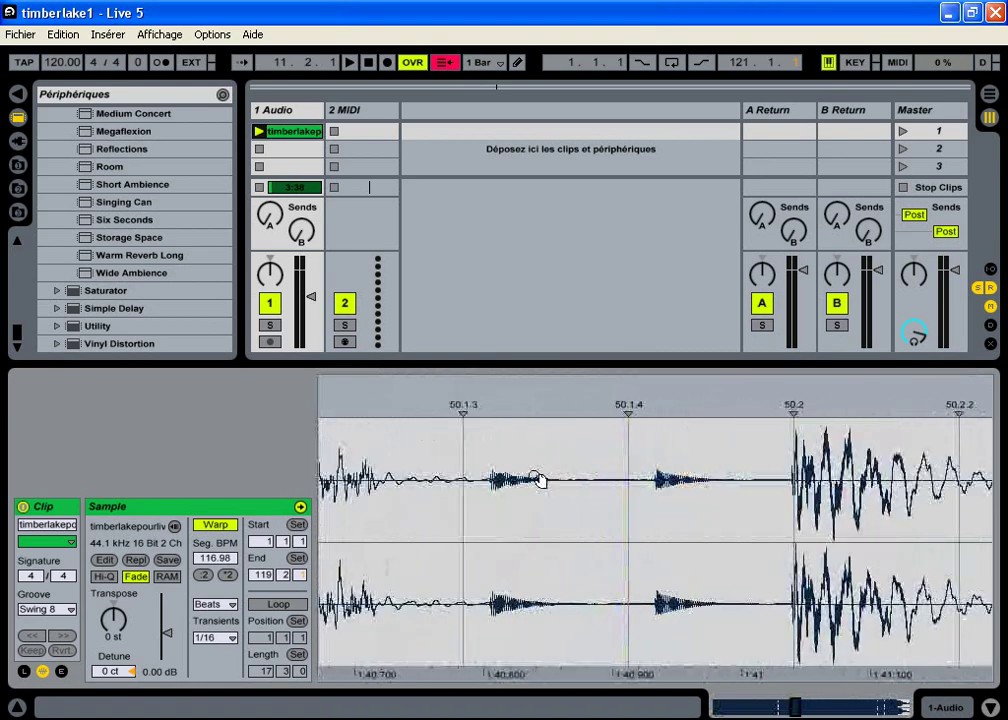
left_click_drag(547, 478, 602, 415)
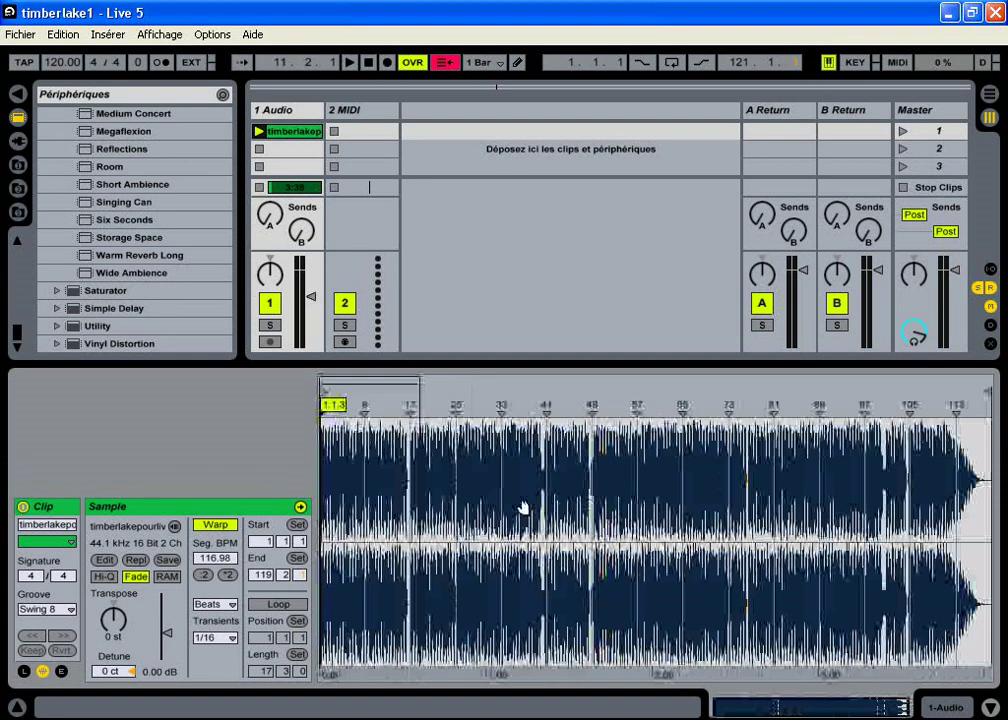
left_click_drag(335, 443, 335, 580)
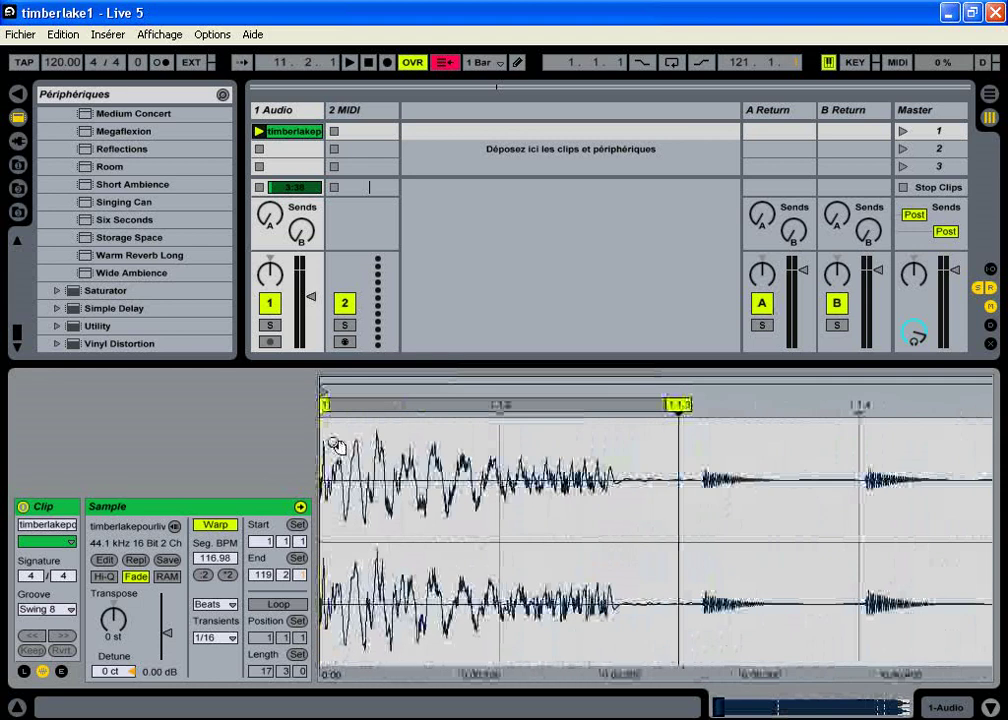
Move the 1.1.3 warp marker onto the exact start of its off-beat hit.
left_click_drag(726, 463, 541, 450)
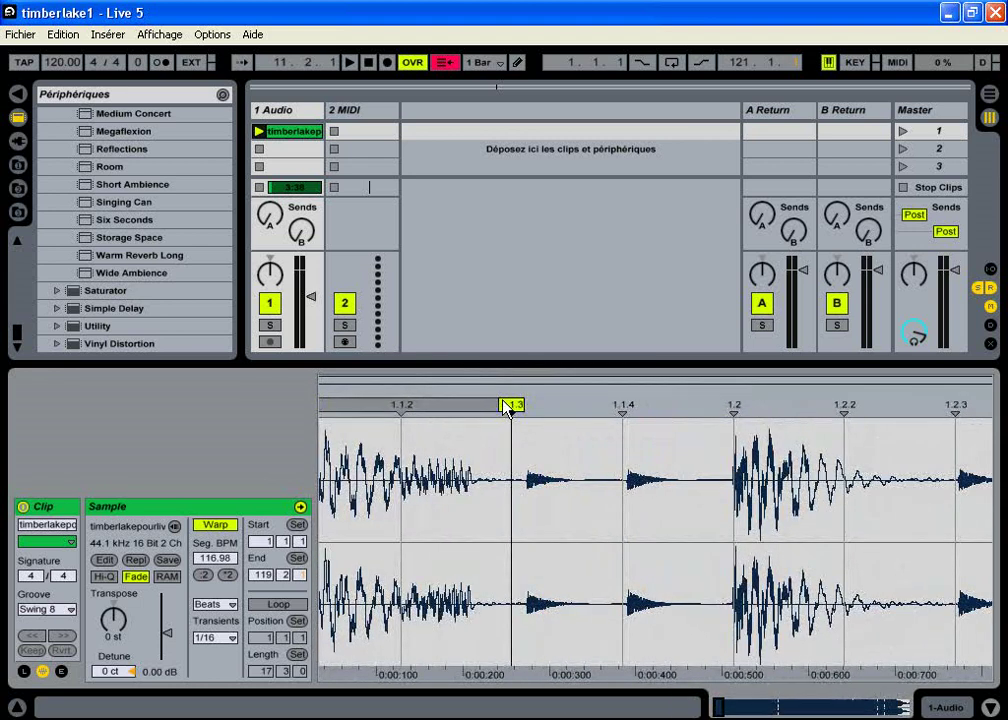
left_click_drag(511, 409, 527, 406)
left_click_drag(538, 474, 537, 560)
left_click_drag(462, 428, 436, 510)
left_click_drag(430, 406, 436, 408)
Place warp markers at 1.1.4 and 1.2 and align each with the start of its hit.
left_click_drag(469, 450, 469, 310)
mouse_move(575, 490)
left_mouse_down()
mouse_move(585, 410)
mouse_move(513, 404)
left_mouse_up()
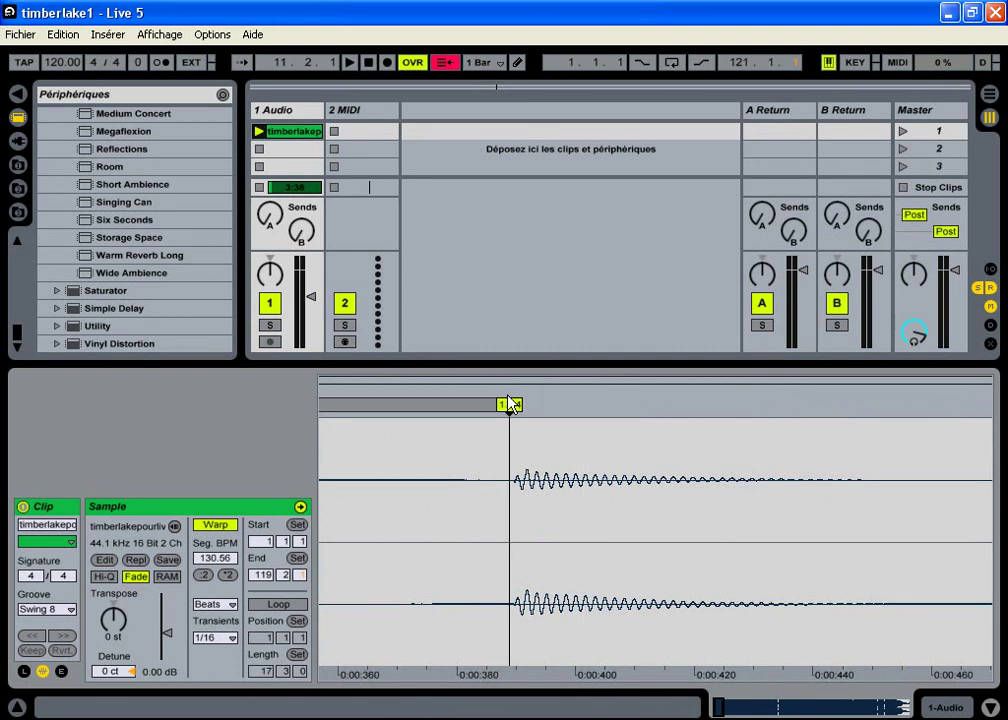
left_click_drag(478, 540, 475, 468)
left_click_drag(600, 497, 832, 480)
left_click_drag(530, 488, 529, 536)
left_click(620, 404)
left_click_drag(534, 405, 527, 408)
Set a warp marker at 1.2.3 and move it onto the start of its hit.
left_click_drag(569, 460, 516, 386)
mouse_move(890, 466)
left_mouse_down()
mouse_move(797, 466)
mouse_move(650, 488)
mouse_move(638, 510)
left_mouse_up()
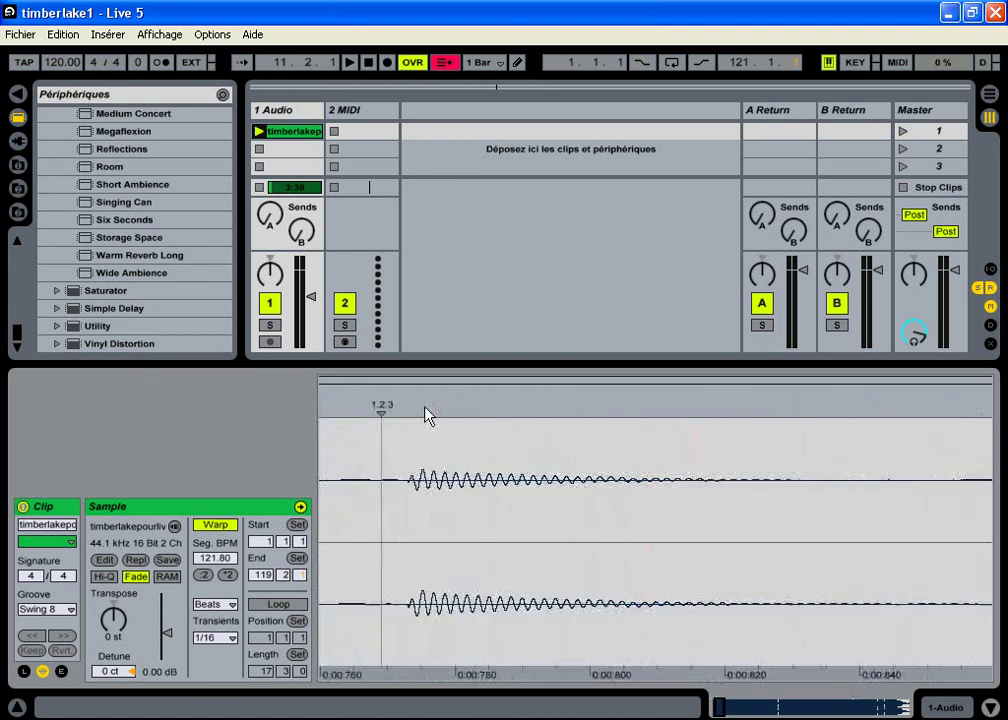
left_click_drag(382, 404, 407, 405)
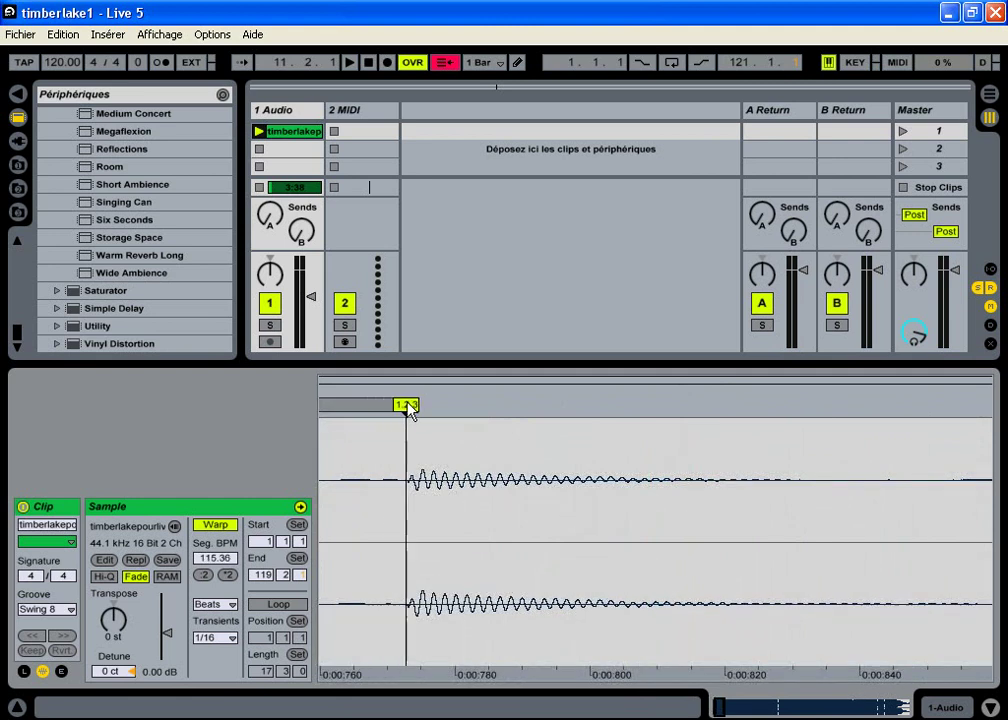
Place and align warp markers on the hits that follow 1.2.3, through beat 1.4.
left_click_drag(463, 443, 461, 370)
mouse_move(560, 482)
left_mouse_down()
mouse_move(556, 604)
mouse_move(794, 610)
left_mouse_up()
double_click(612, 404)
left_click_drag(612, 404, 600, 404)
mouse_move(532, 508)
left_mouse_down()
mouse_move(532, 440)
mouse_move(484, 430)
mouse_move(497, 400)
left_mouse_up()
left_click_drag(557, 448, 557, 610)
left_click_drag(531, 405, 476, 408)
mouse_move(450, 460)
left_mouse_down()
mouse_move(450, 550)
mouse_move(450, 410)
mouse_move(475, 395)
left_mouse_up()
left_click_drag(619, 416, 619, 488)
left_click_drag(500, 405, 524, 405)
mouse_move(922, 443)
left_mouse_down()
mouse_move(593, 443)
mouse_move(593, 408)
left_mouse_up()
left_click_drag(663, 450, 663, 262)
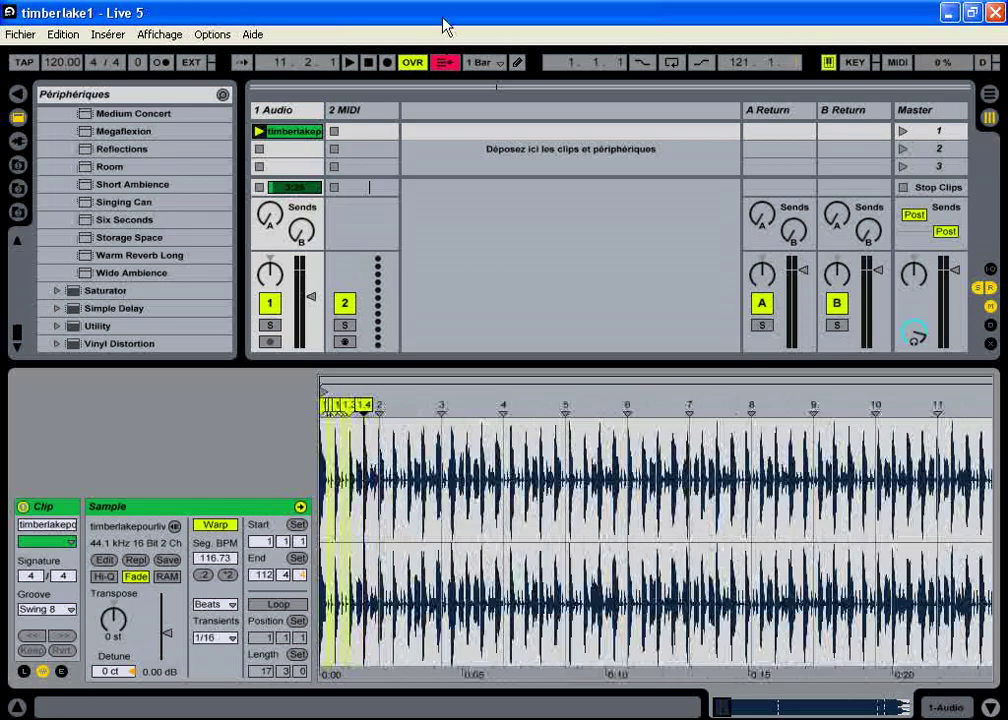
Open the recent set timberlake2.als, discarding the changes made to timberlake1.
left_click(18, 34)
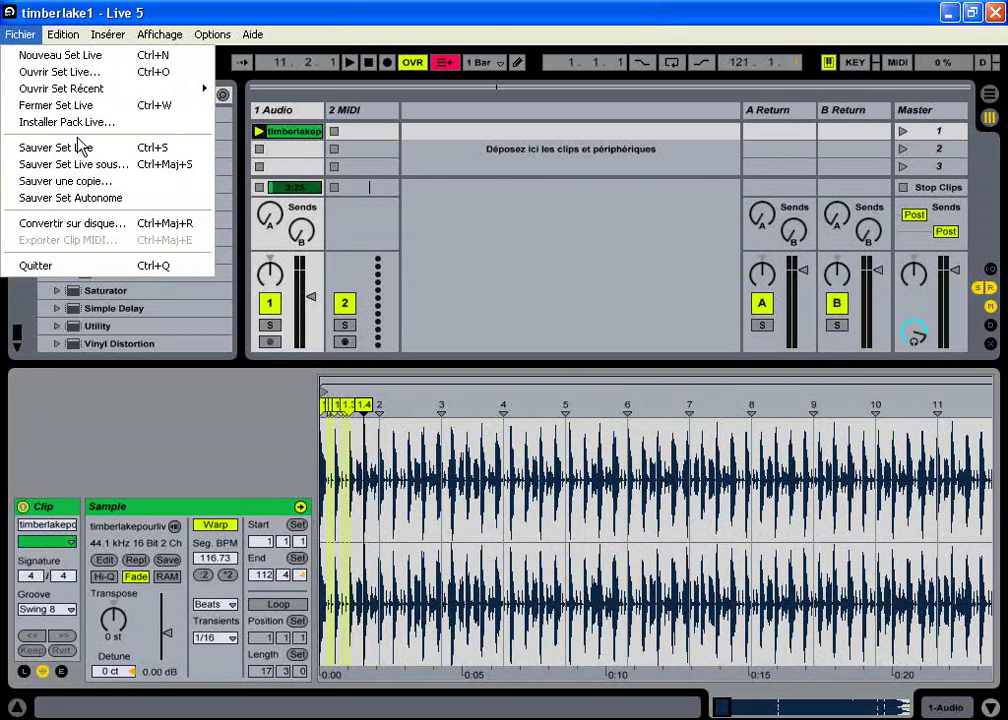
mouse_move(83, 95)
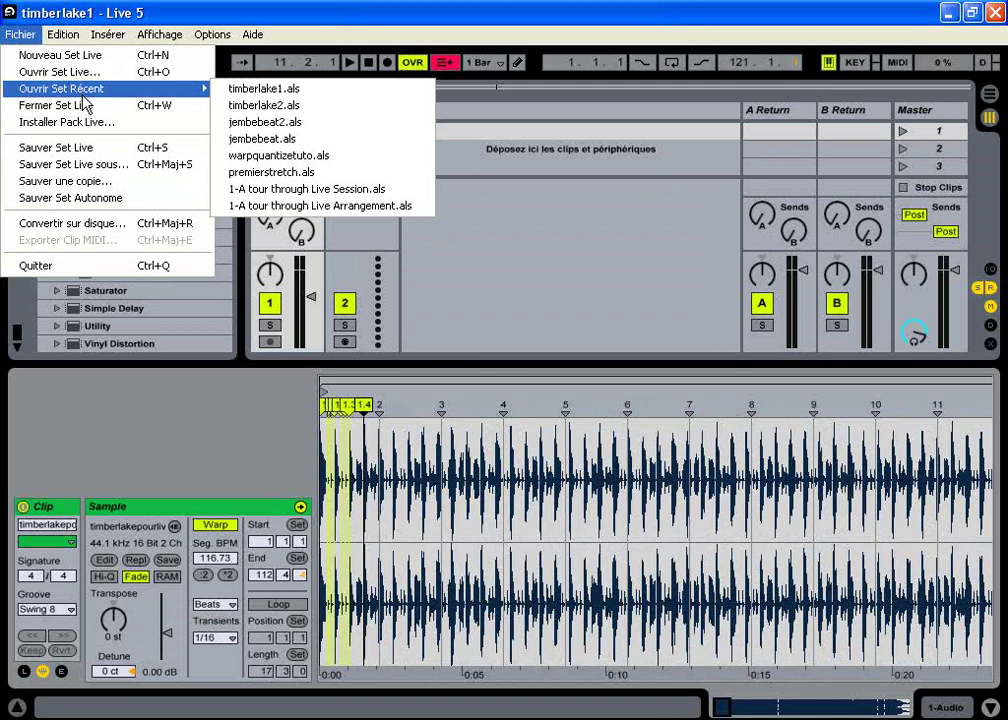
left_click(263, 105)
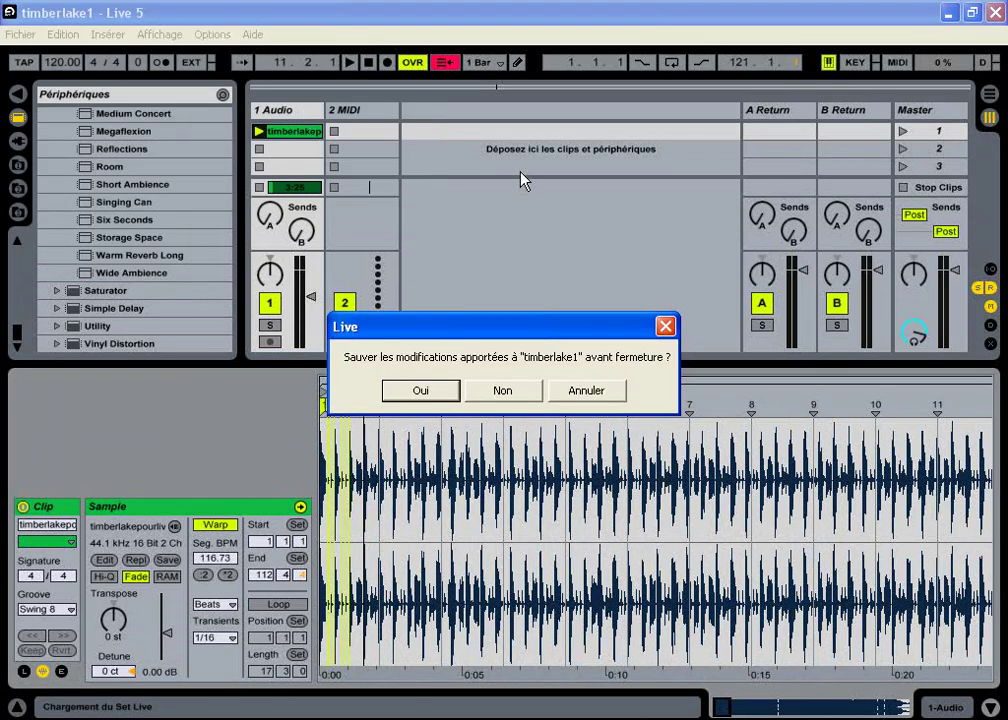
left_click(510, 397)
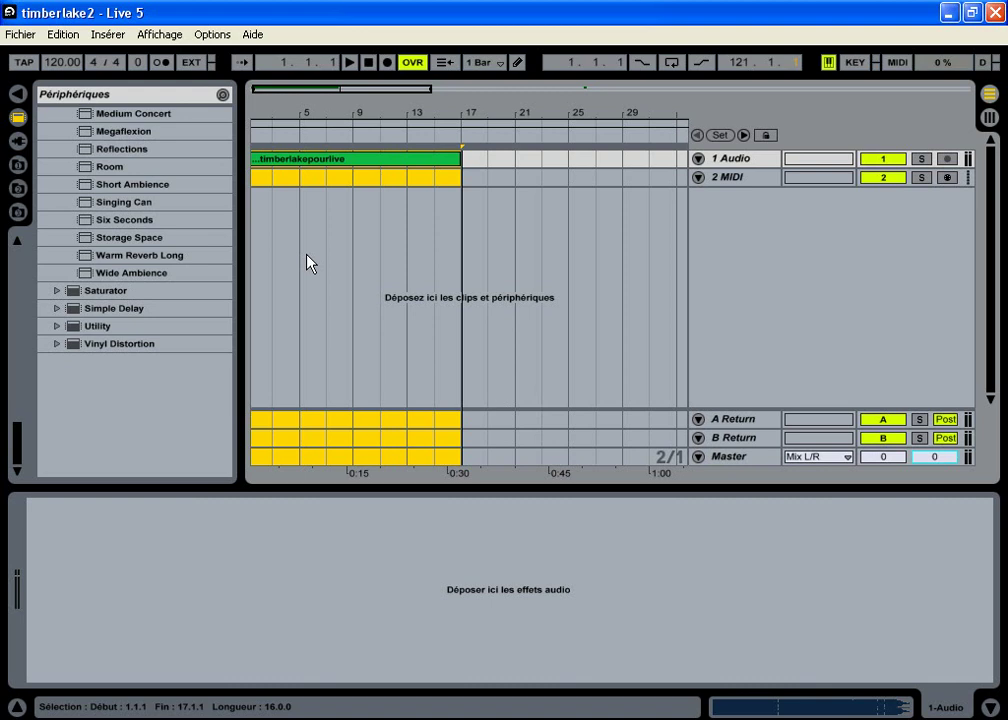
Look at the set in both Session and Arrangement views, and show the warp markers of the Session clip on 1 Audio.
left_click(989, 118)
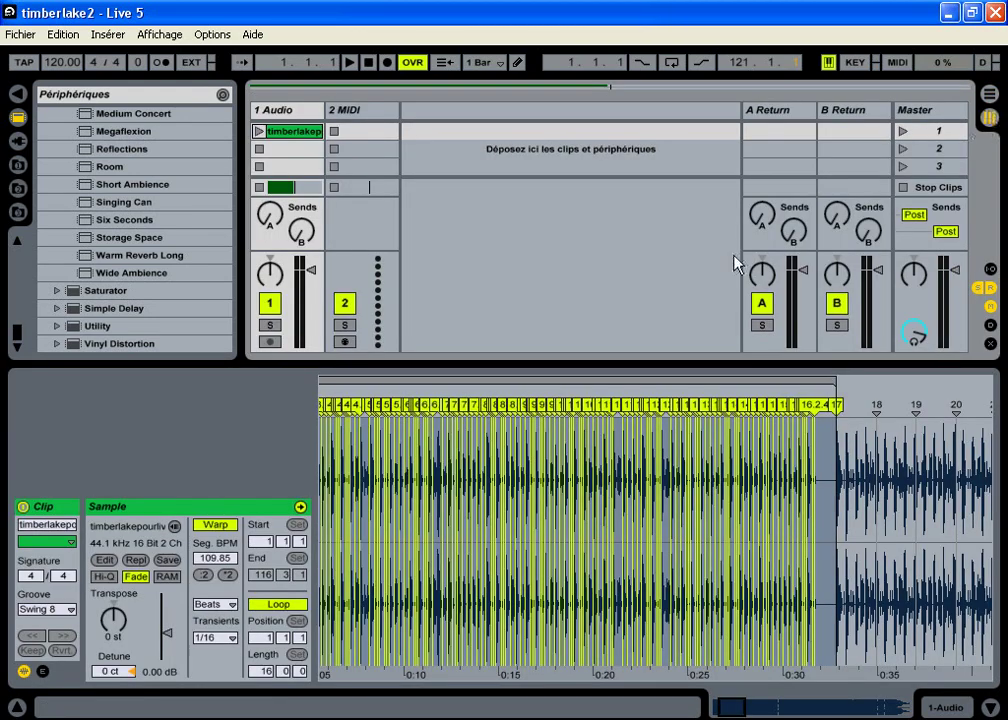
mouse_move(872, 445)
left_mouse_down()
mouse_move(872, 480)
mouse_move(875, 445)
left_mouse_up()
left_click(989, 94)
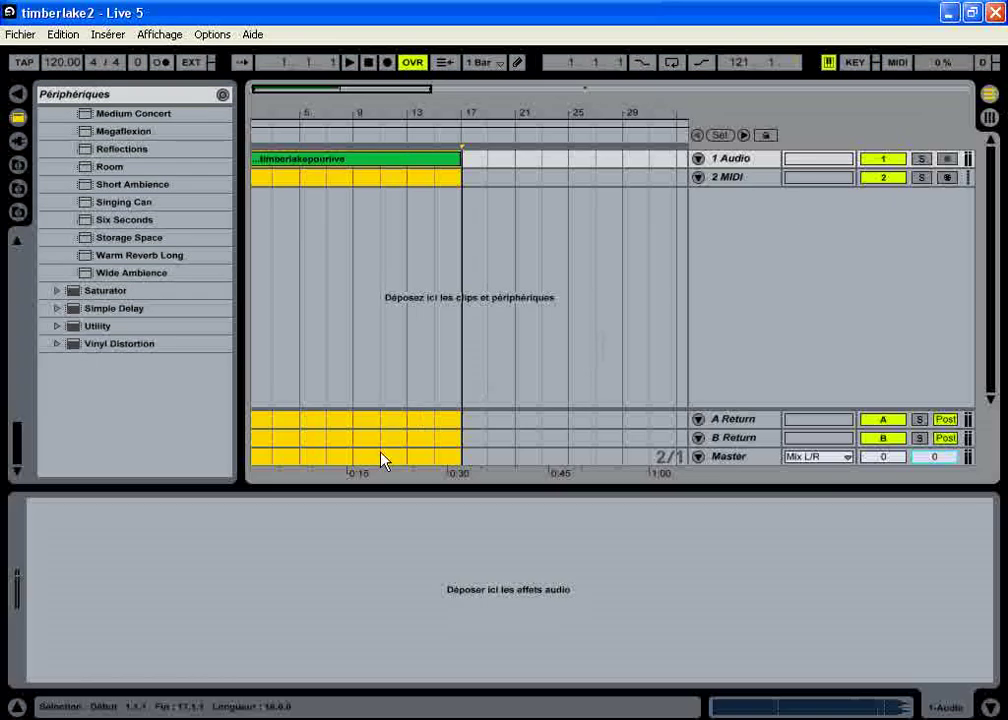
left_click(380, 180)
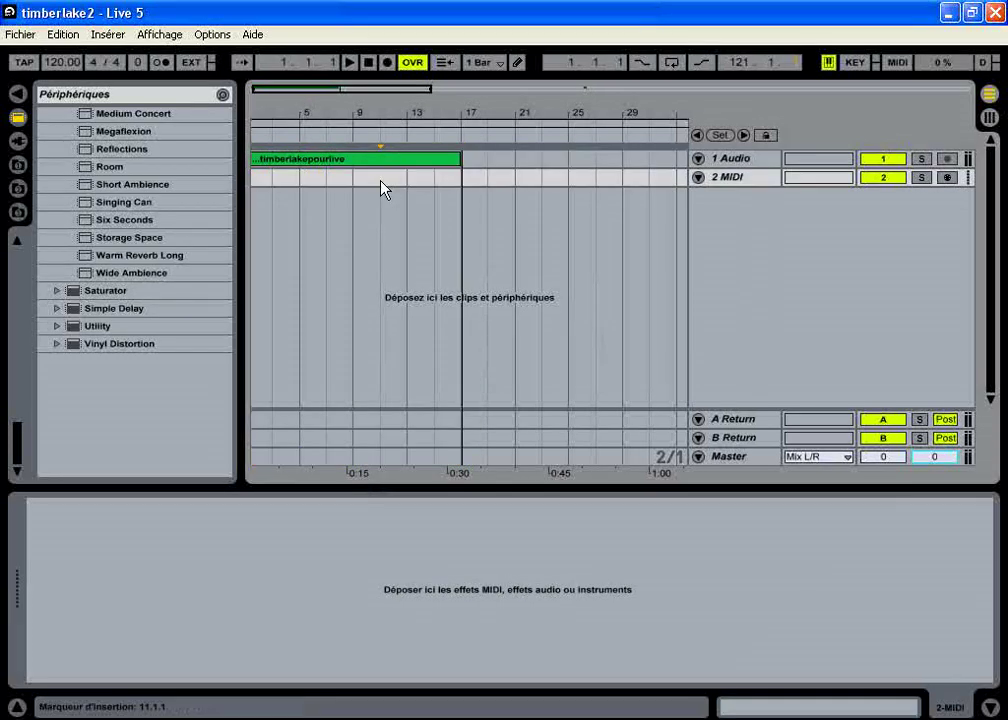
left_click(989, 118)
left_click(292, 131)
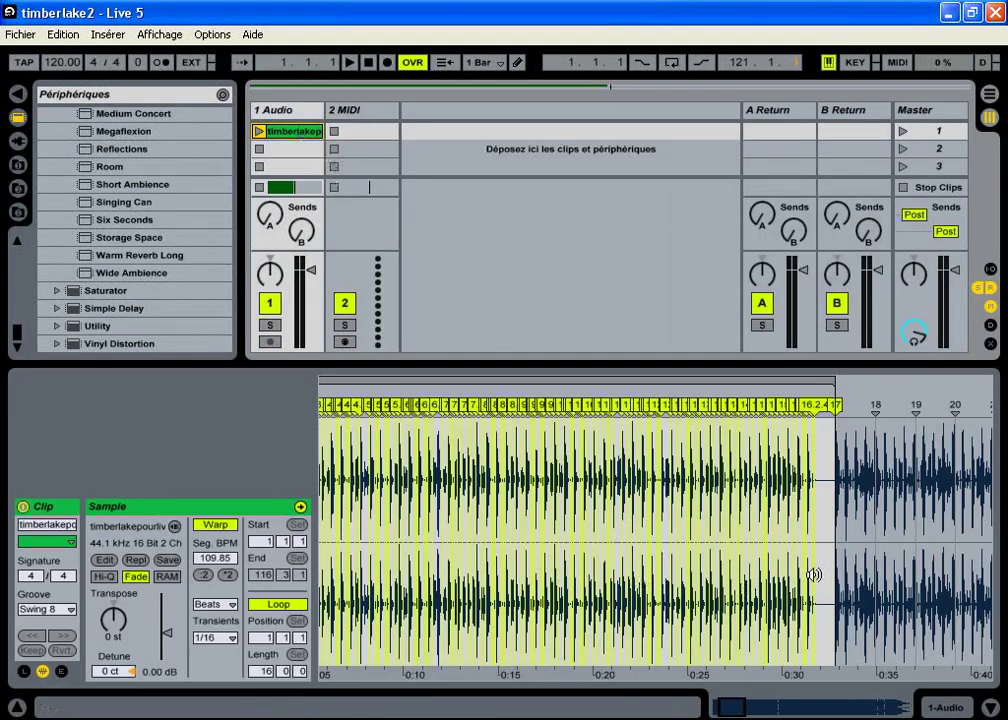